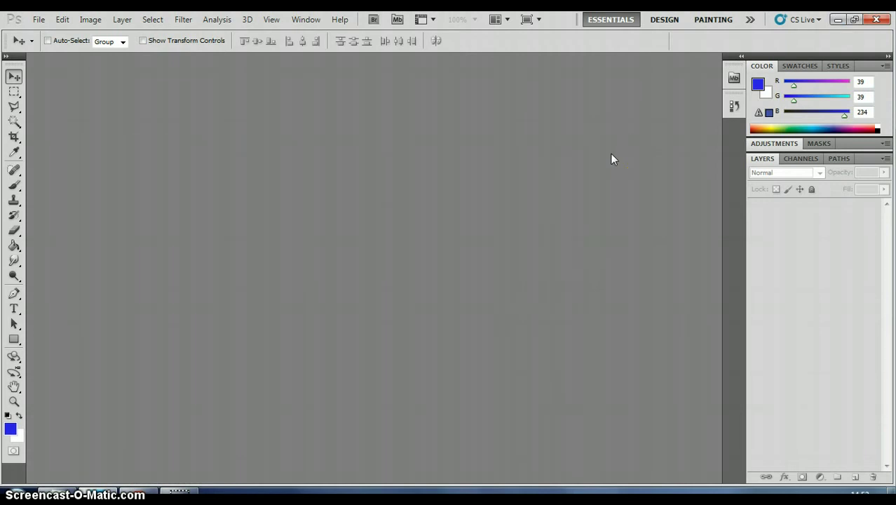
Create a new white document 400 px wide with the height set to 300 px.
left_click(37, 20)
left_click(43, 32)
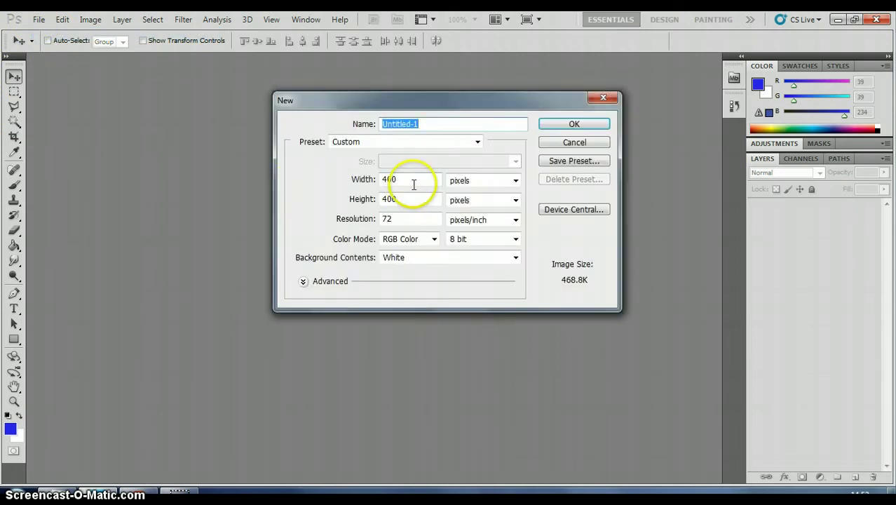
double_click(398, 198)
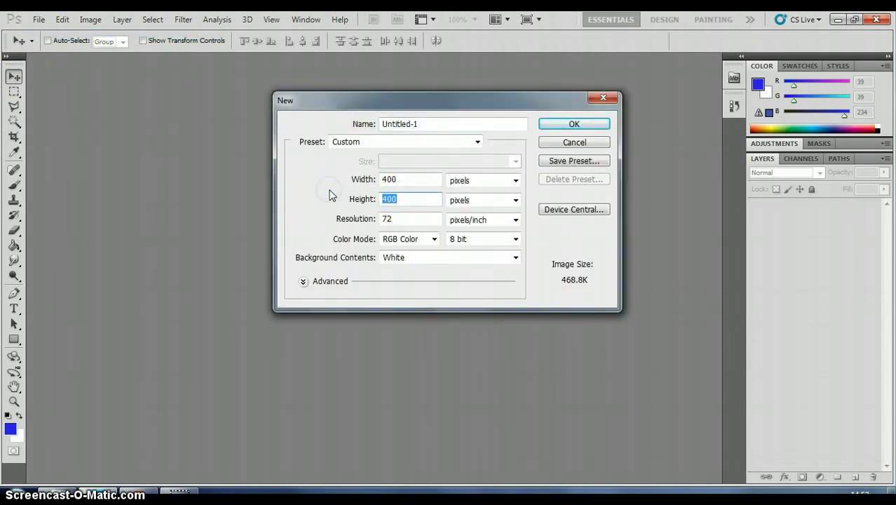
type("300")
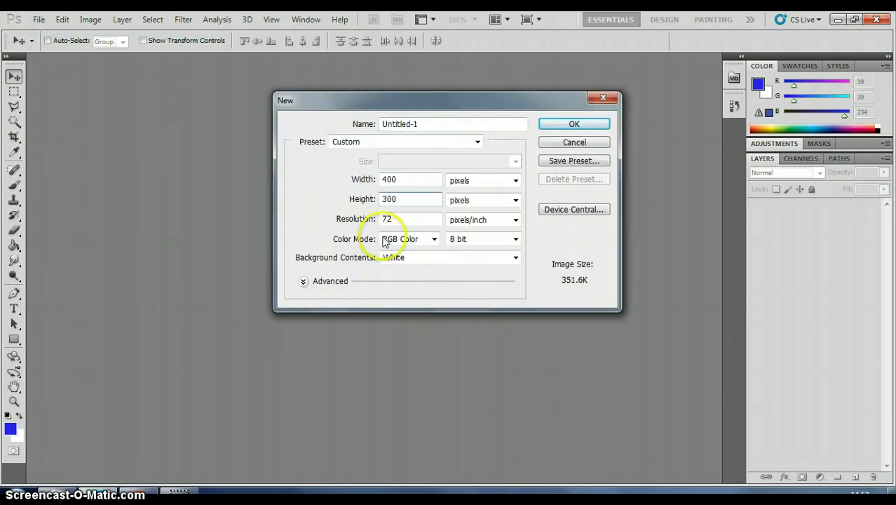
left_click(556, 126)
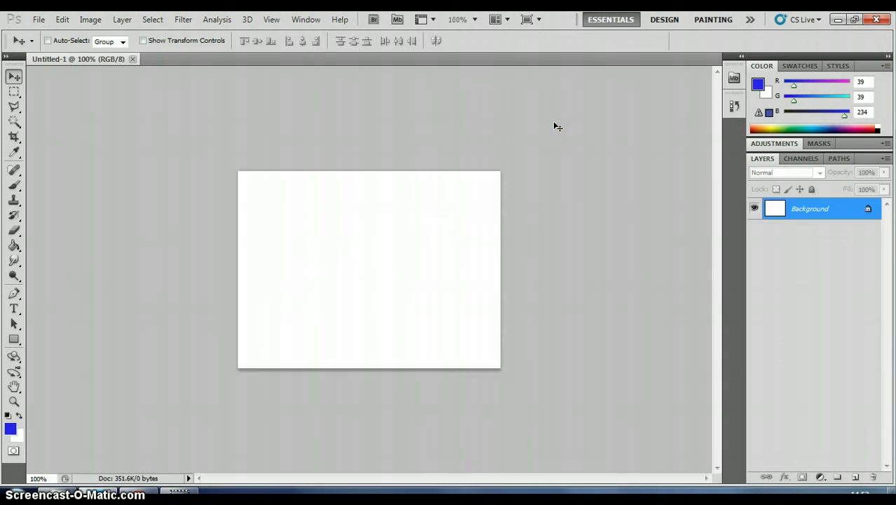
Set the foreground to near-black 020202 and fill the canvas with the Paint Bucket.
left_click(10, 431)
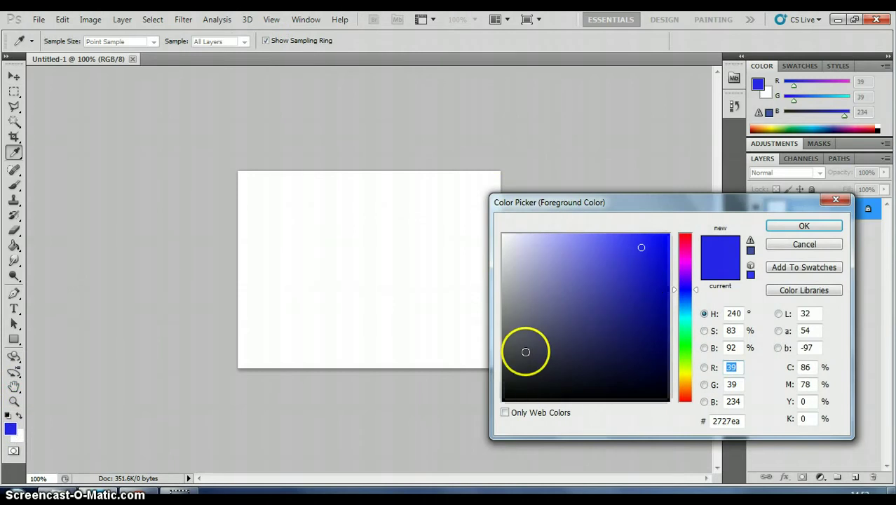
left_click(504, 394)
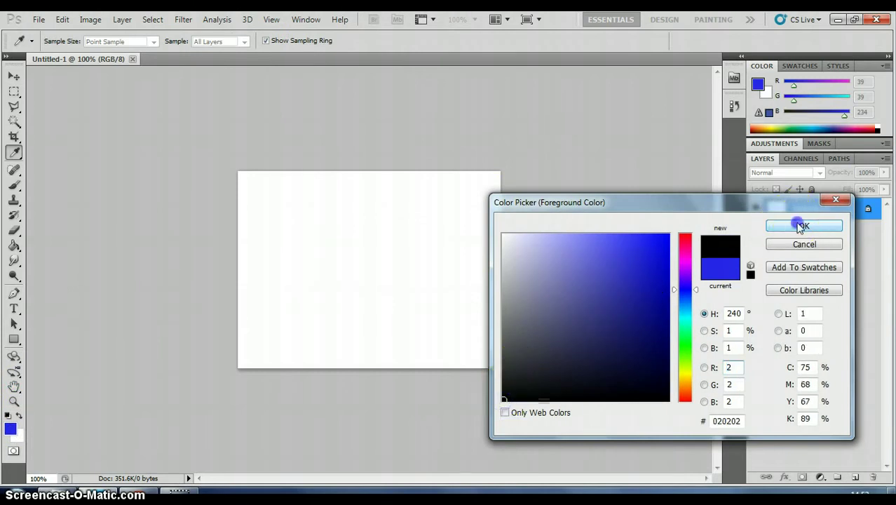
left_click(799, 225)
left_click(14, 245)
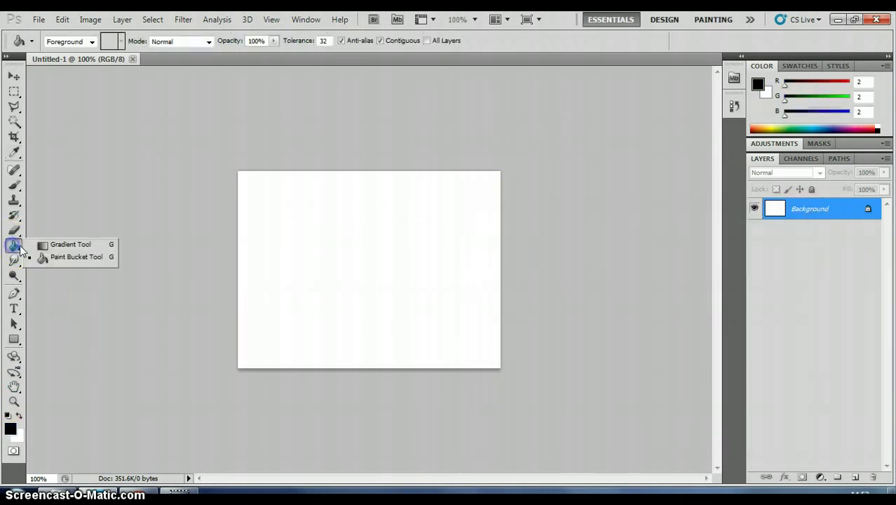
left_click(87, 258)
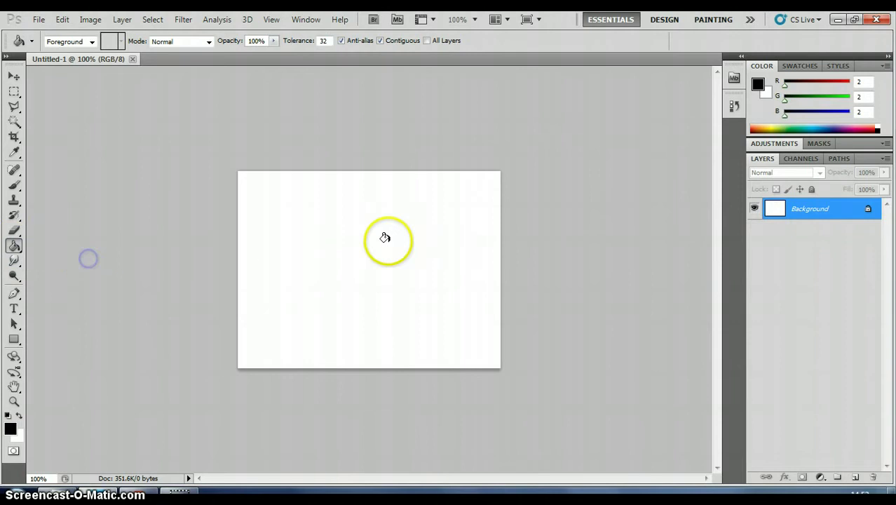
left_click(372, 231)
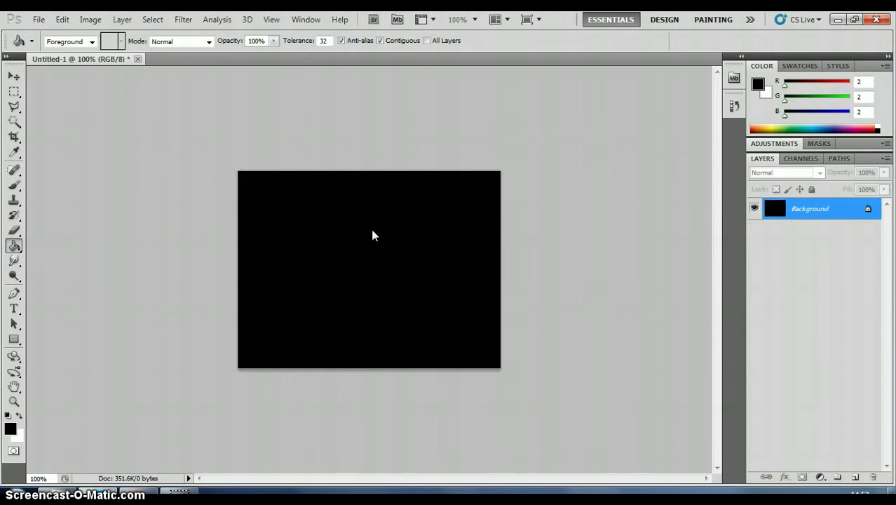
left_click_drag(273, 233, 284, 225)
Set the Type tool to Arial Bold at 90 pt.
left_click(15, 310)
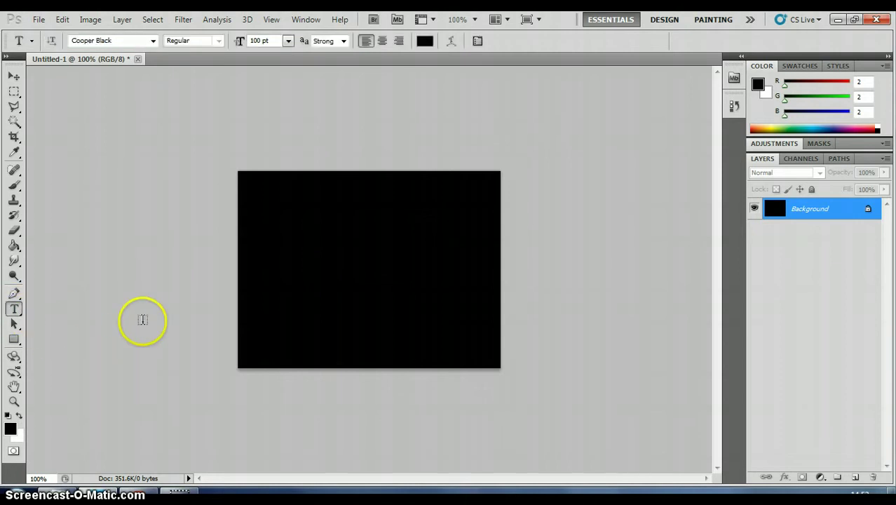
left_click(152, 41)
left_click_drag(280, 124, 286, 65)
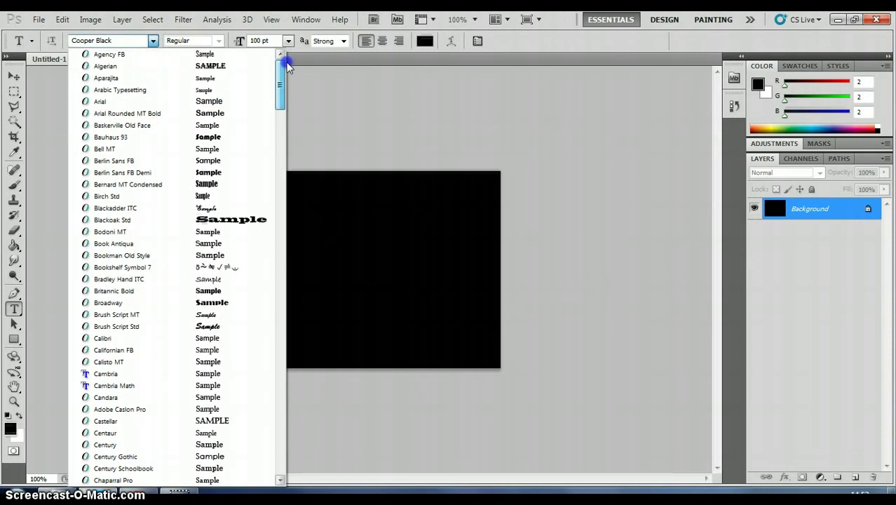
left_click(126, 101)
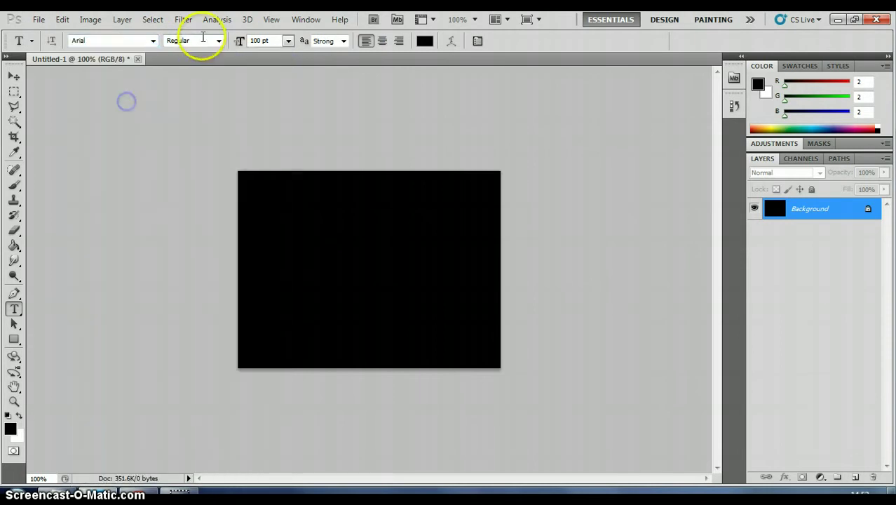
left_click(218, 41)
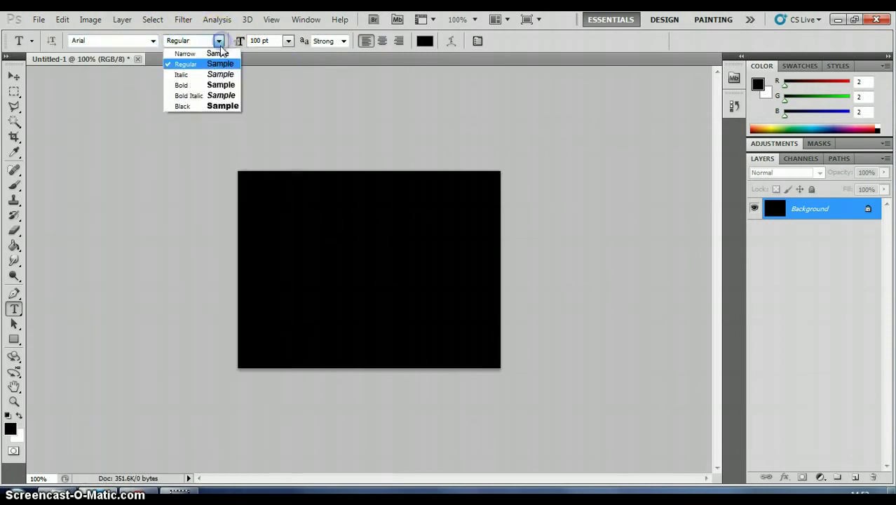
left_click(210, 85)
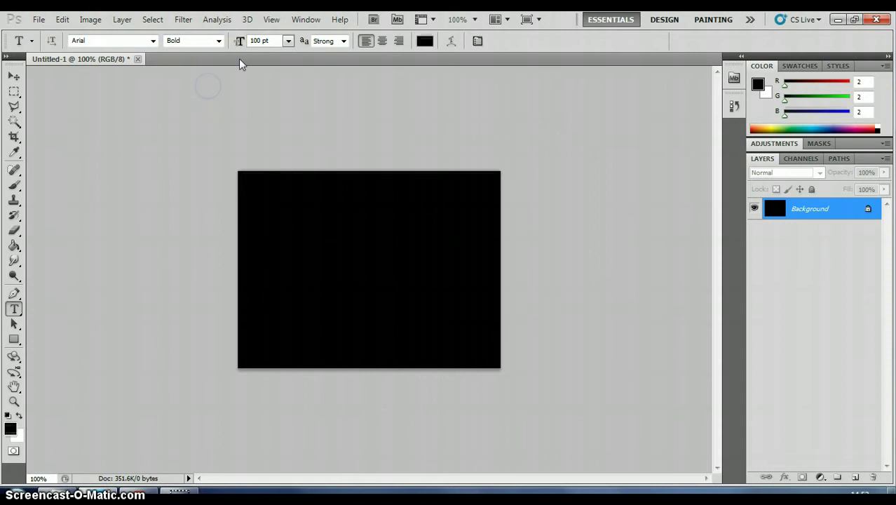
left_click(277, 40)
type("90")
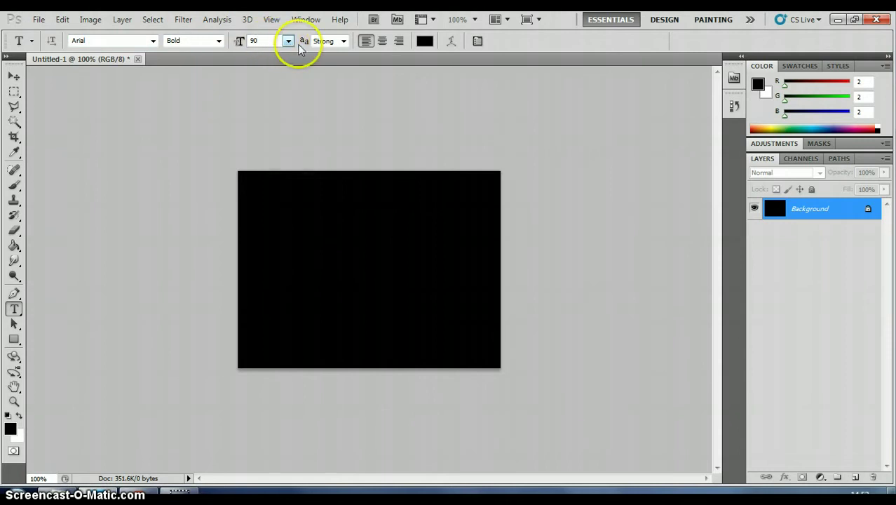
left_click(424, 43)
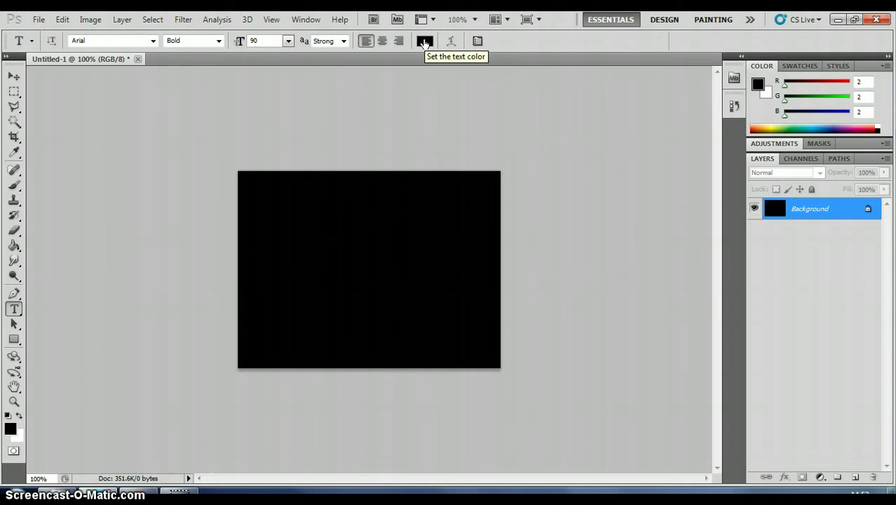
Set the text colour to near-white fdfdfd and type 'rainbow' on the canvas.
left_click(424, 42)
left_click(502, 235)
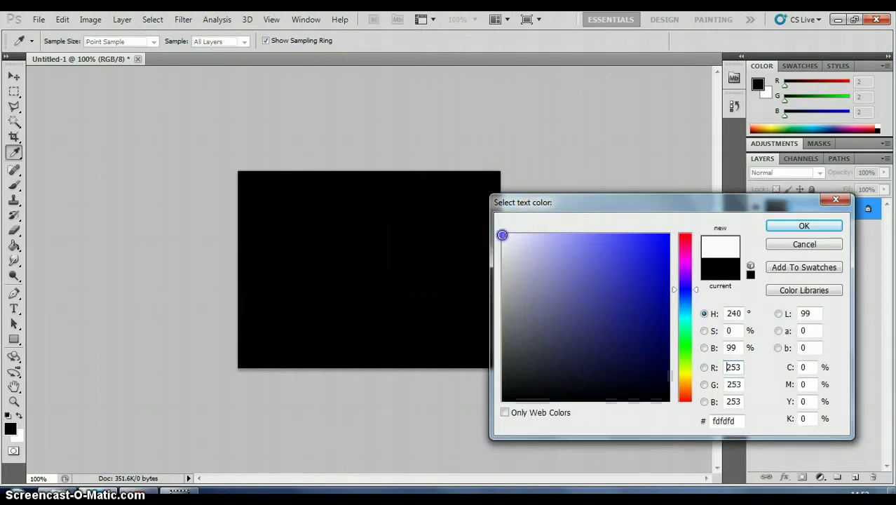
left_click(802, 226)
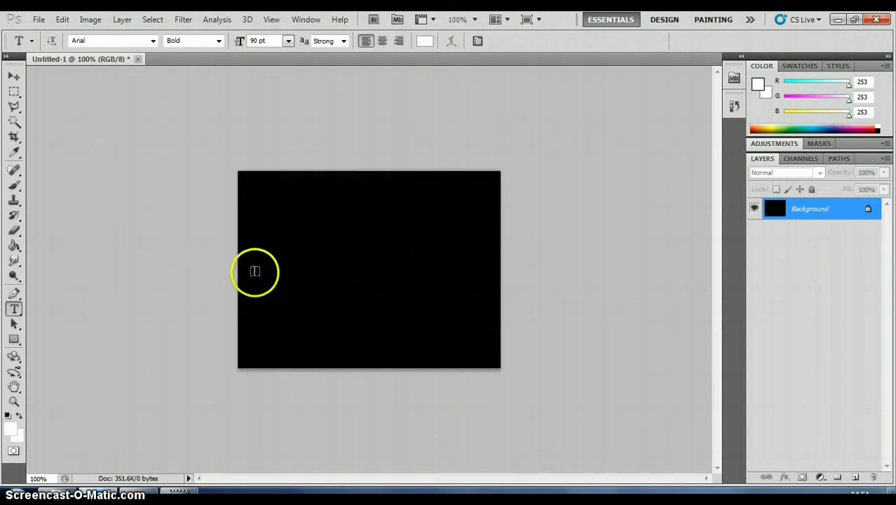
left_click(254, 272)
type("r")
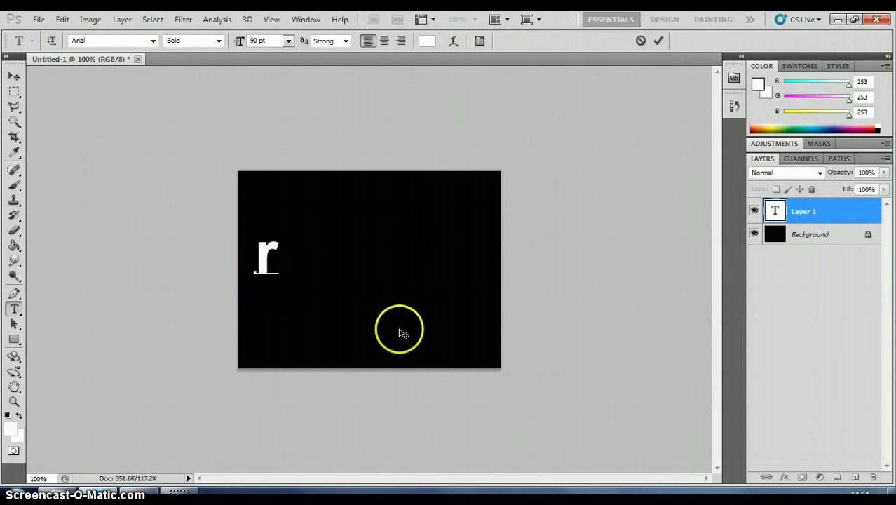
type("ainbow")
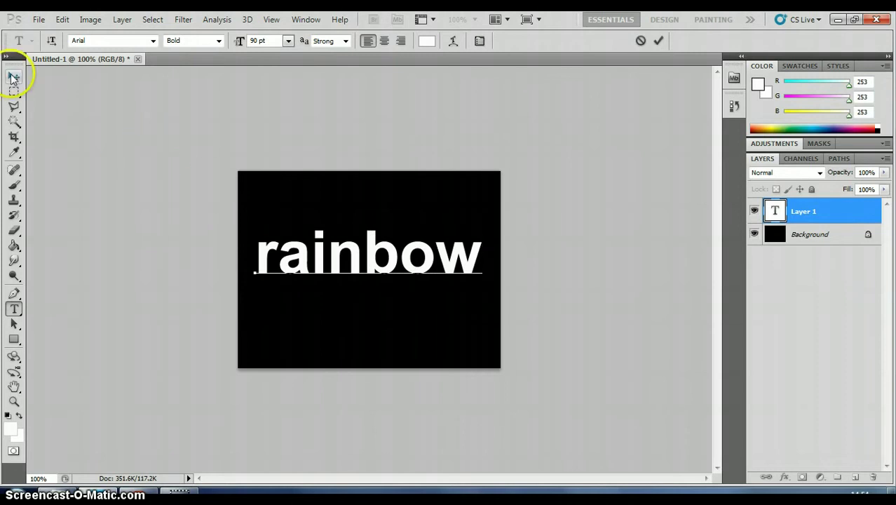
Centre the rainbow text, rasterize its type layer, and zoom to 200%.
left_click(12, 78)
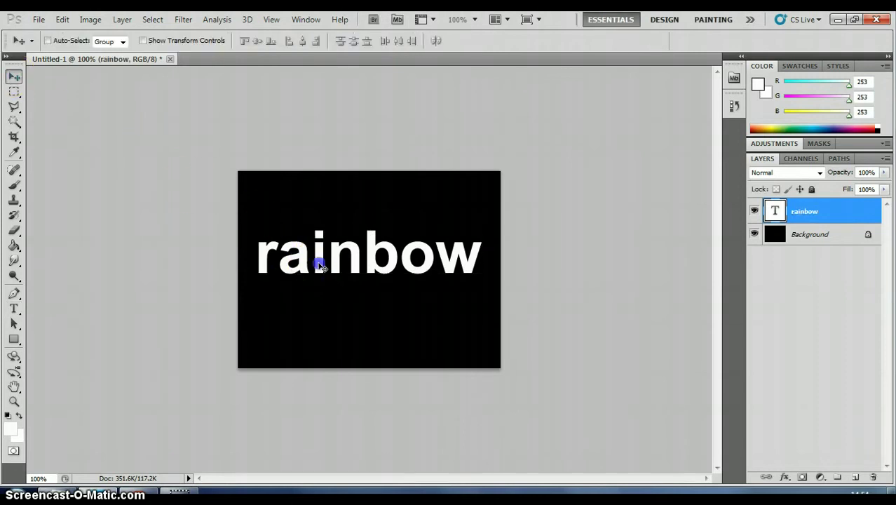
mouse_move(319, 267)
left_mouse_down()
mouse_move(325, 275)
mouse_move(320, 269)
left_mouse_up()
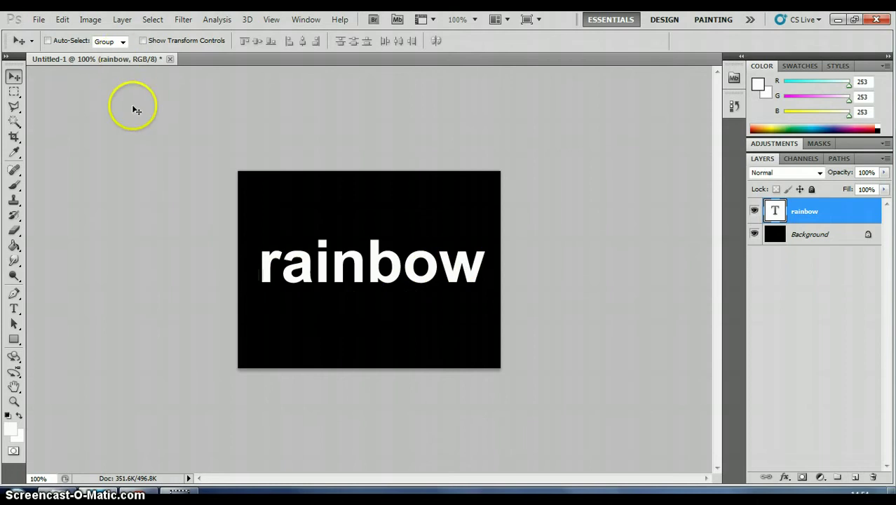
left_click(124, 20)
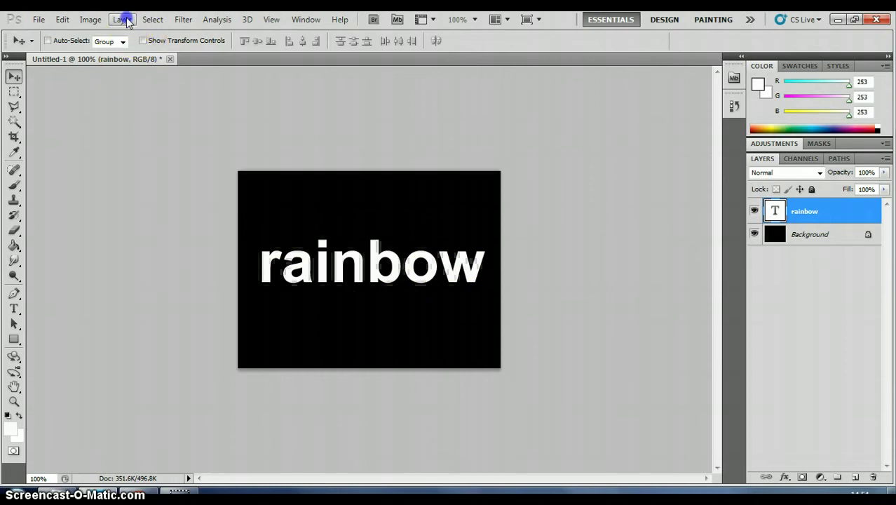
mouse_move(137, 251)
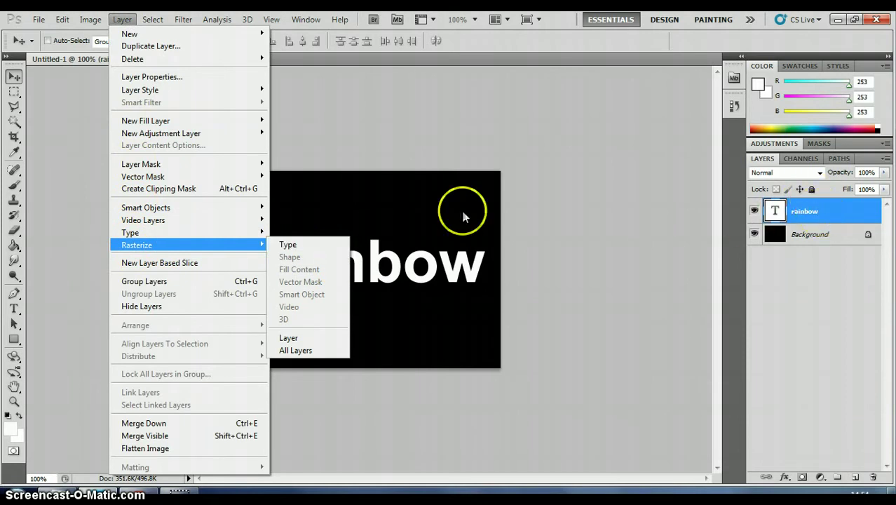
left_click(292, 245)
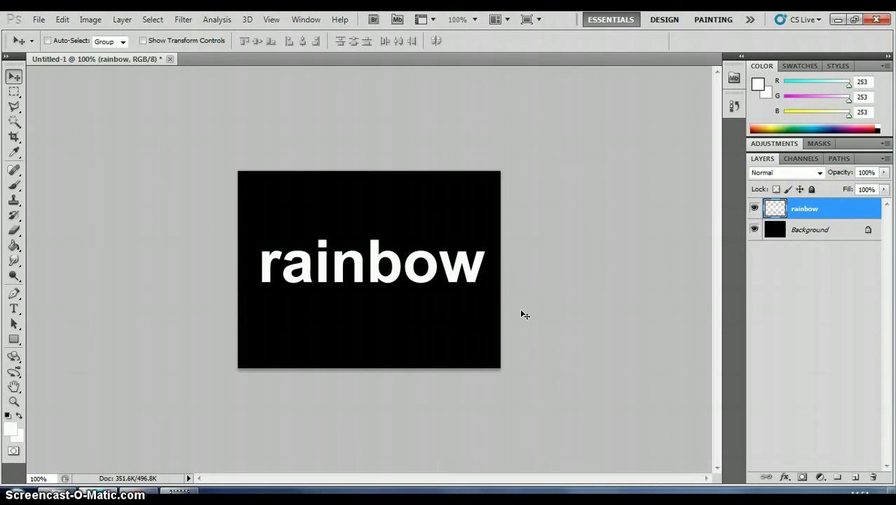
key("ctrl+plus")
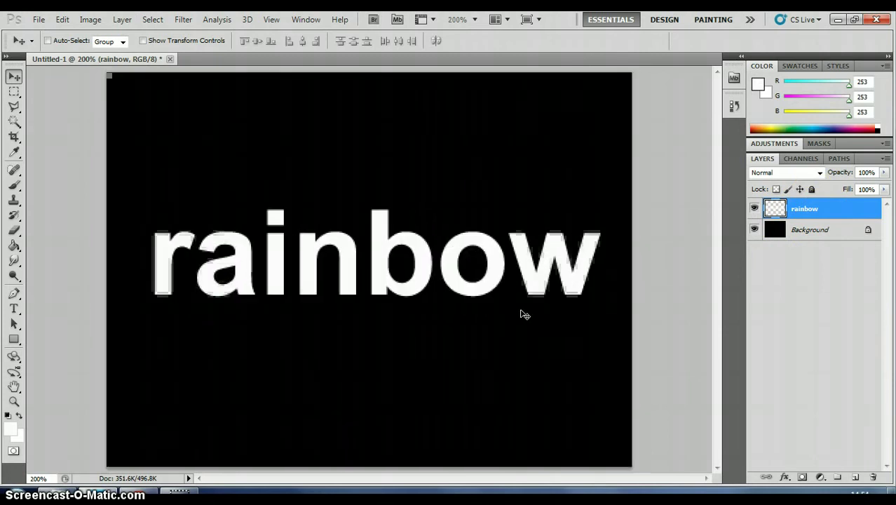
Draw a rectangular marquee around the letter r.
left_click(17, 97)
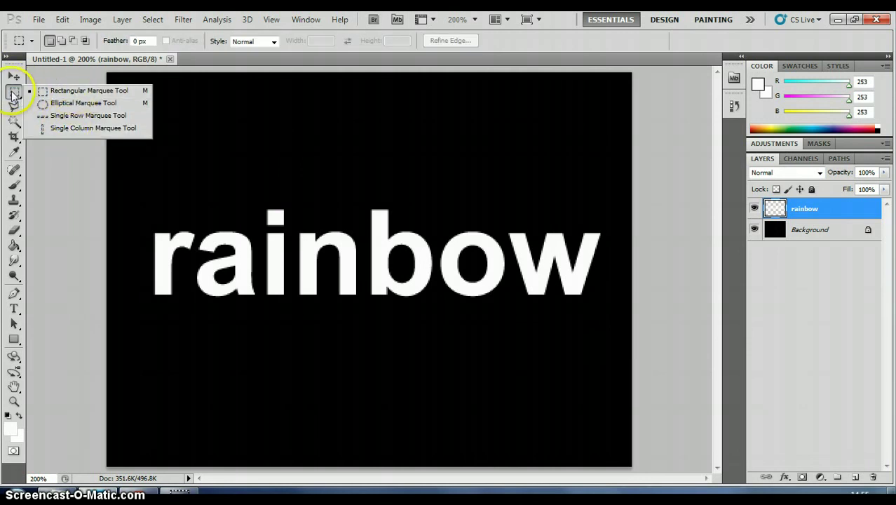
left_click(14, 97)
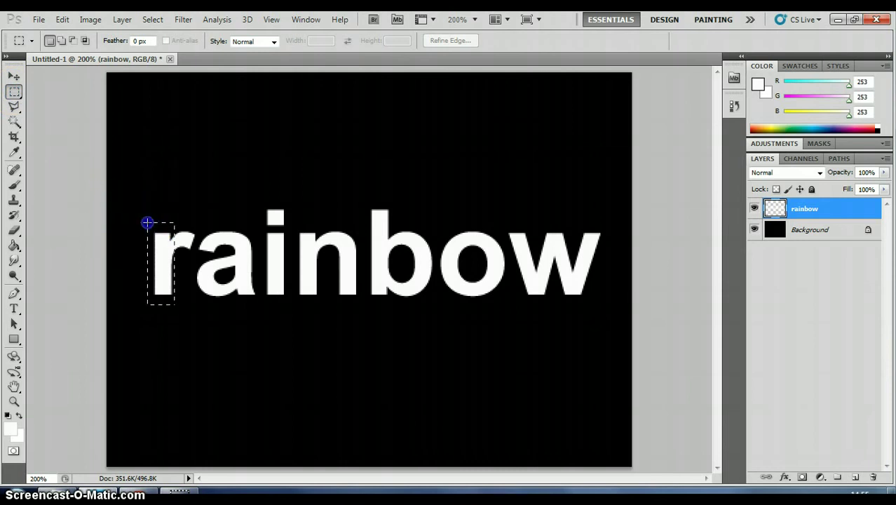
left_click_drag(189, 304, 195, 306)
left_click_drag(194, 305, 194, 305)
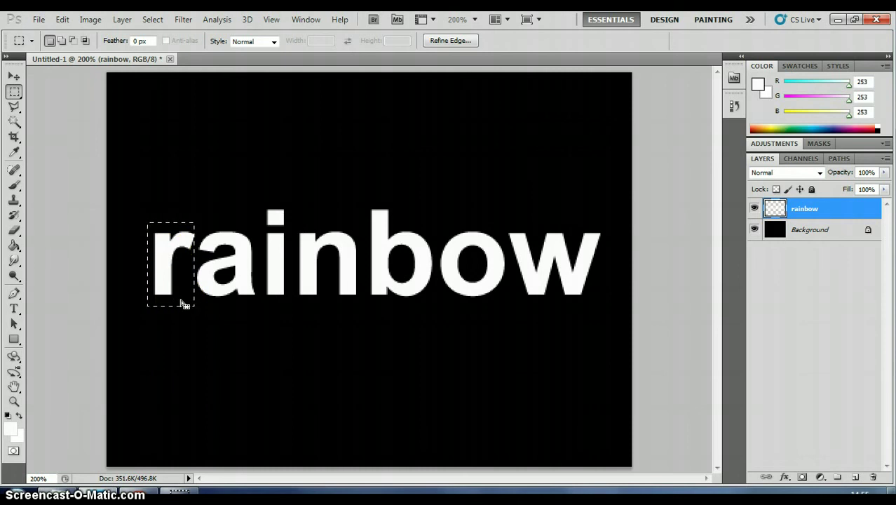
Copy the r to a new layer with Ctrl+J, name it 'r', and select it.
key("ctrl+j")
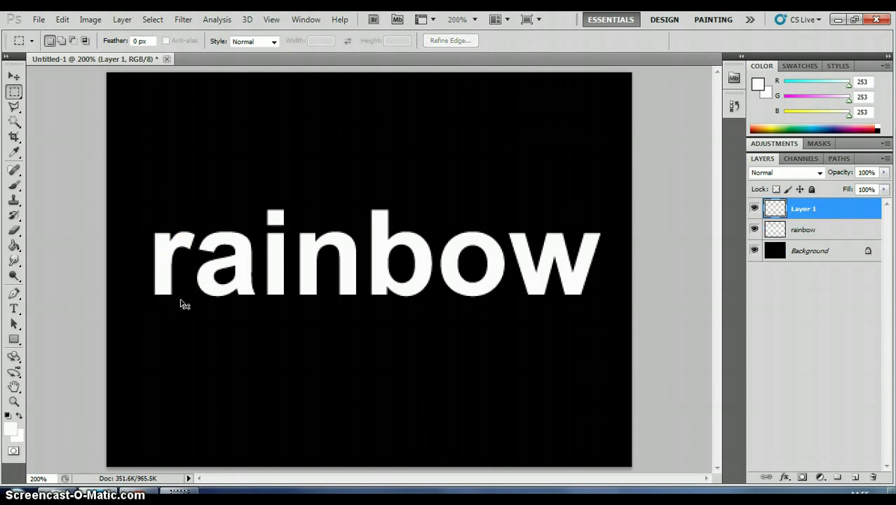
double_click(801, 209)
left_click(811, 291)
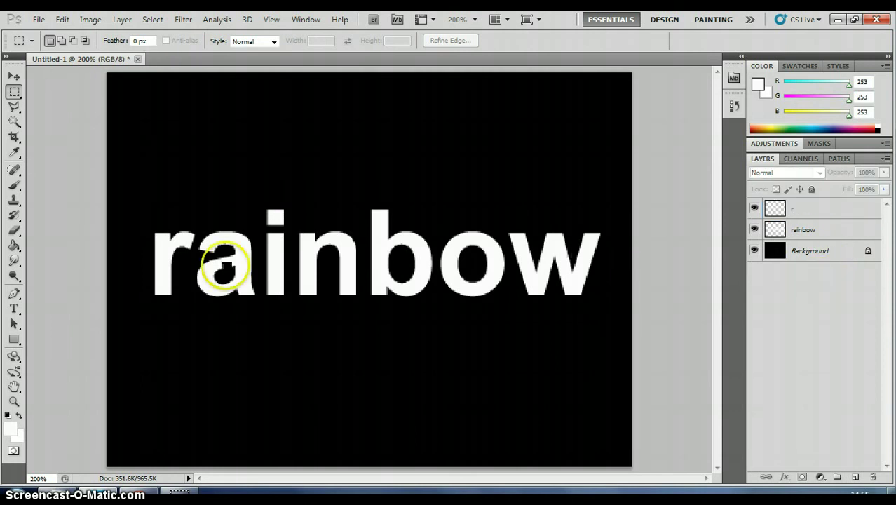
left_click(785, 209, "ctrl")
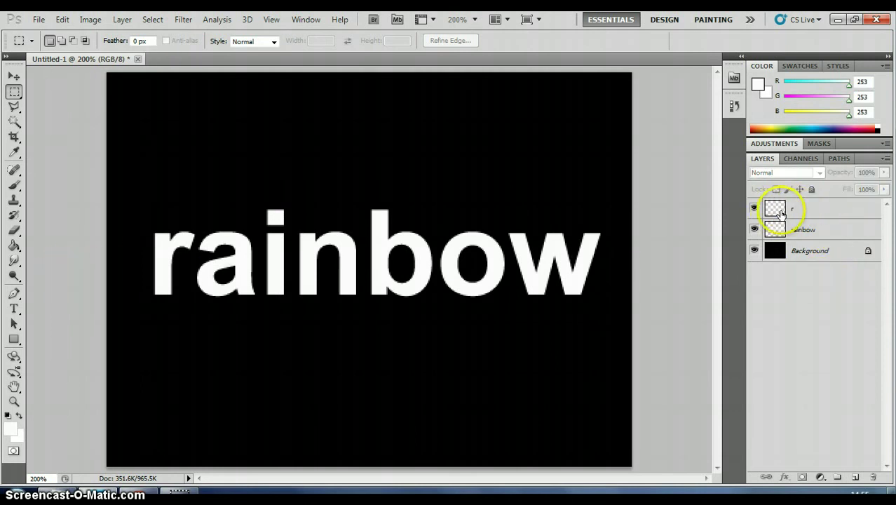
left_click(831, 212)
Apply a red (ff000c) Color Overlay to the r layer through Blending Options.
right_click(832, 213)
left_click(798, 190)
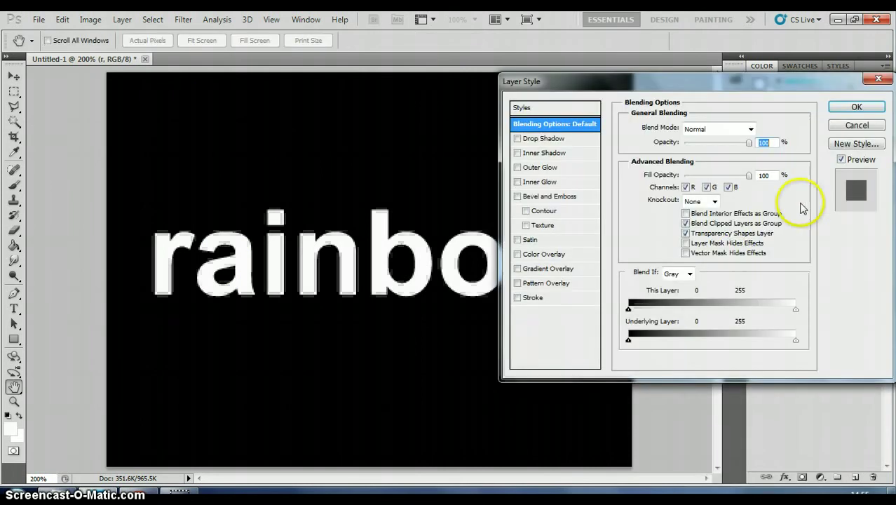
left_click(517, 254)
left_click(538, 258)
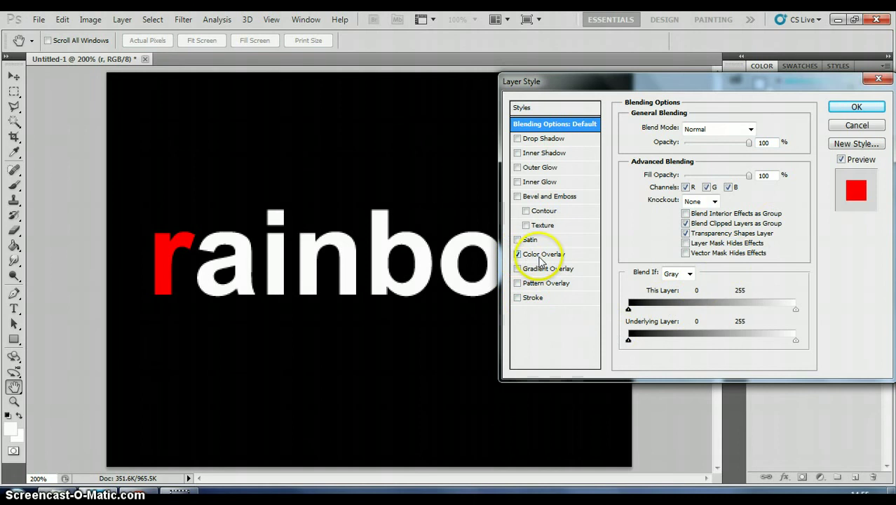
left_click(538, 258)
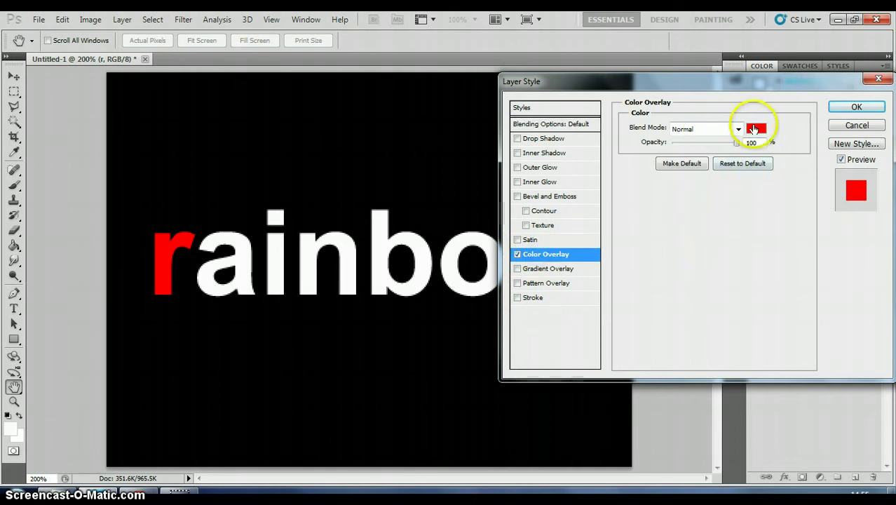
left_click(754, 129)
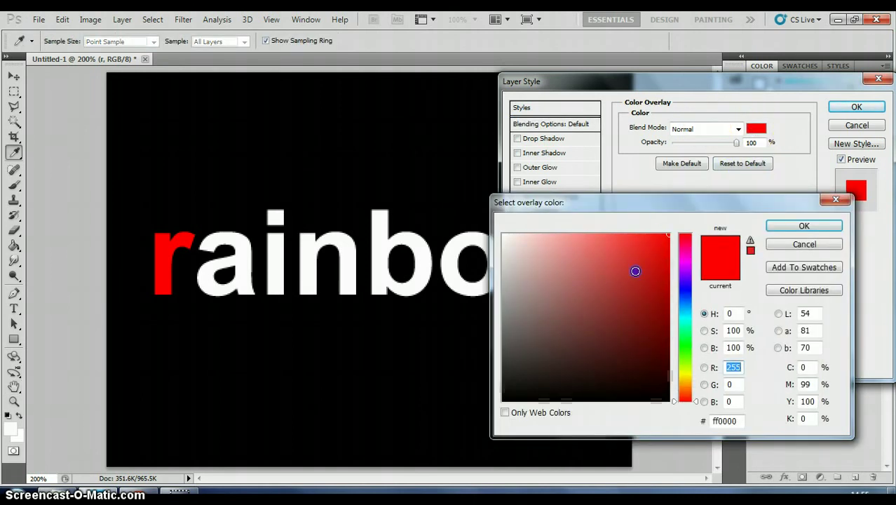
left_click(678, 313)
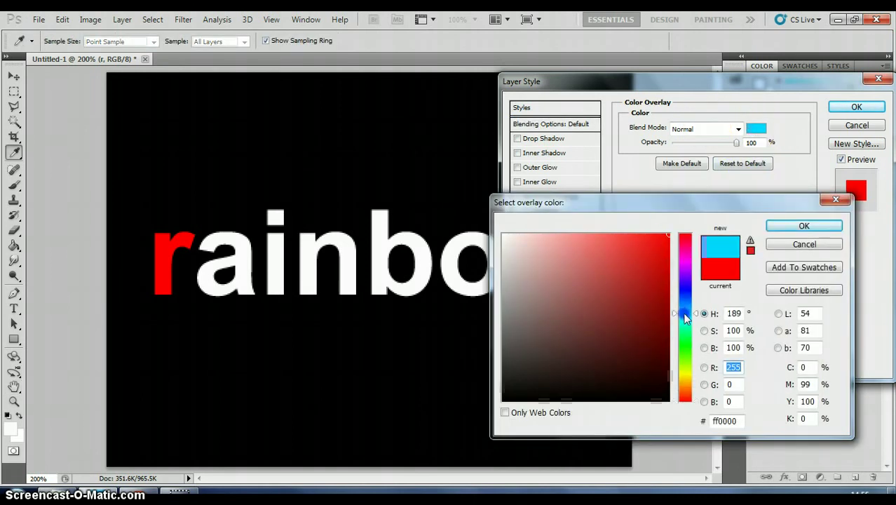
left_click(689, 263)
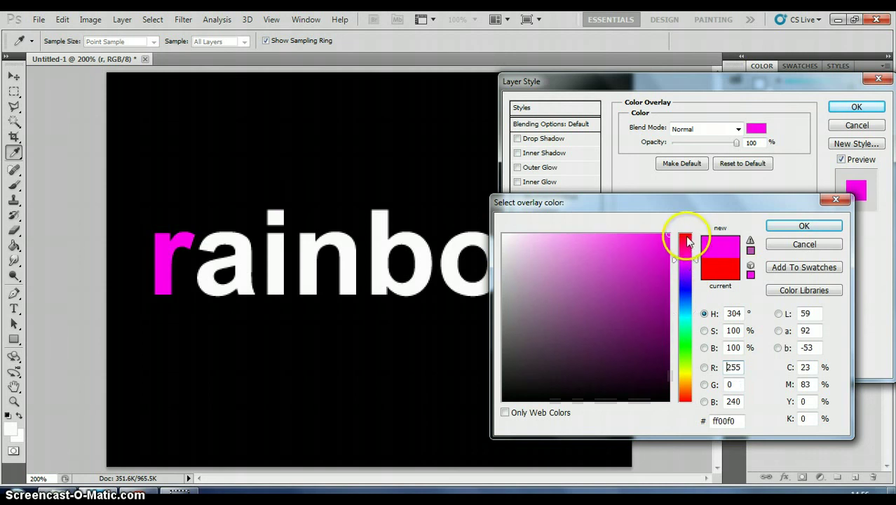
left_click(687, 239)
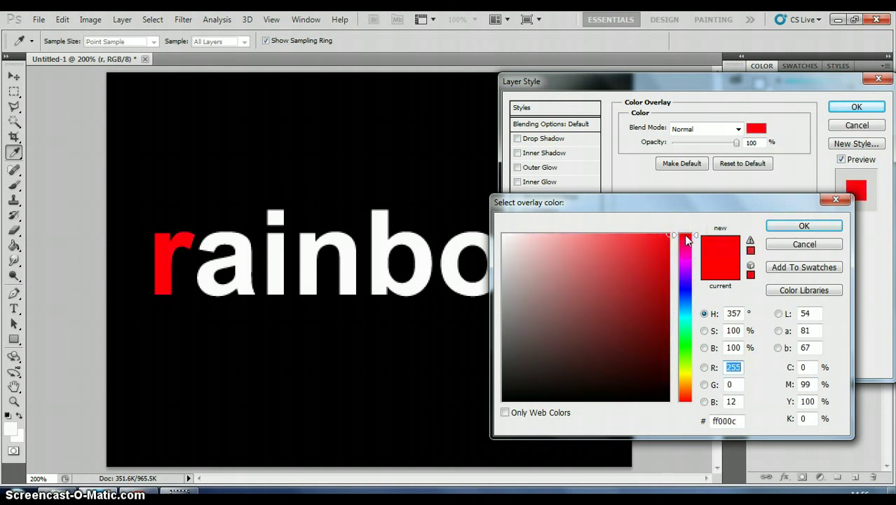
left_click(804, 226)
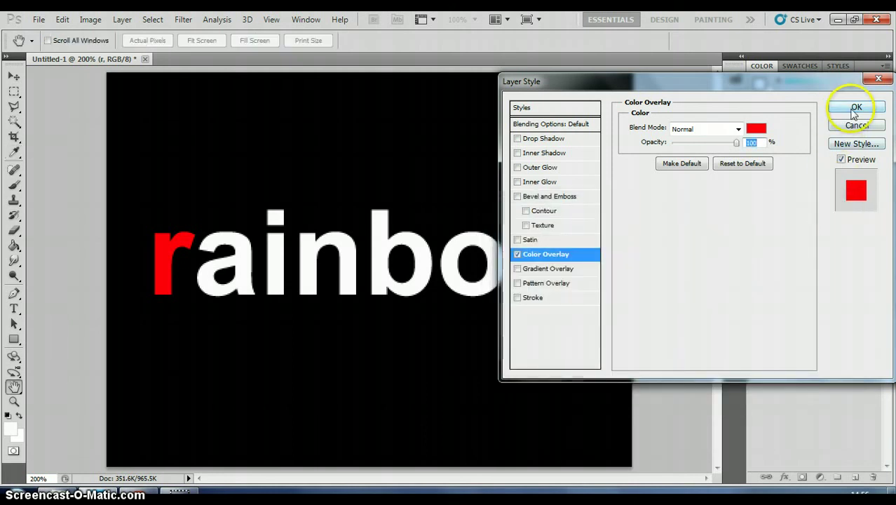
left_click(856, 107)
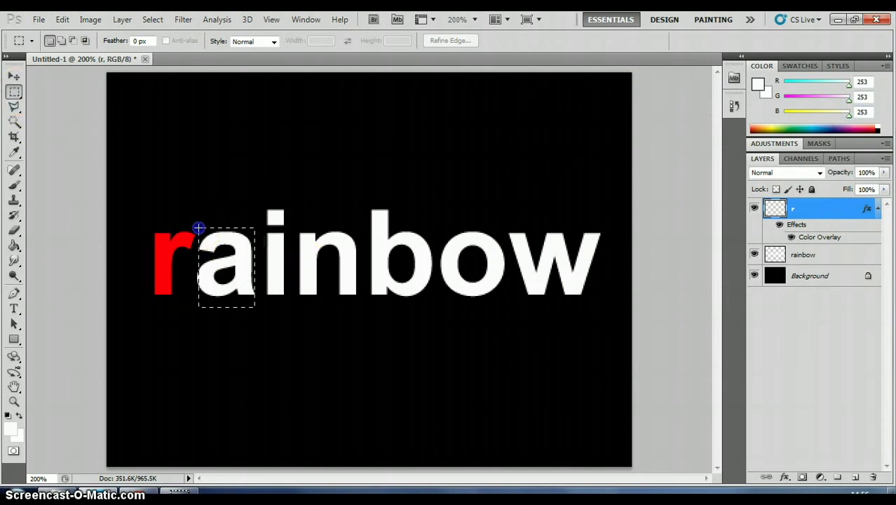
Marquee the letter a, dismiss the failed copy error, and select the rainbow layer.
left_click_drag(199, 228, 257, 307)
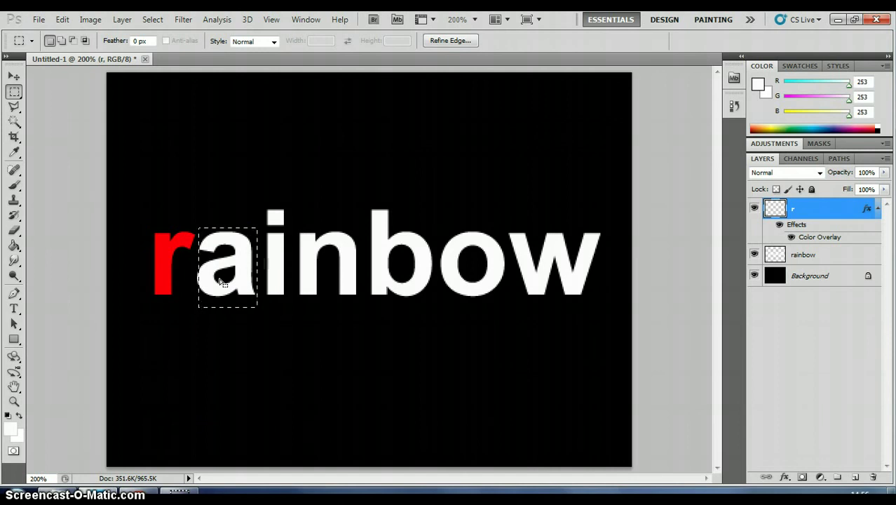
left_click(220, 282)
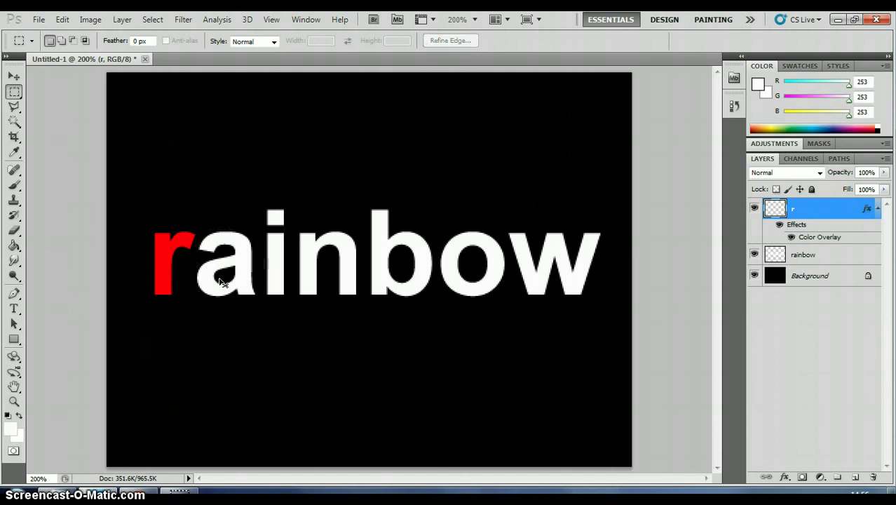
left_click_drag(220, 282, 200, 240)
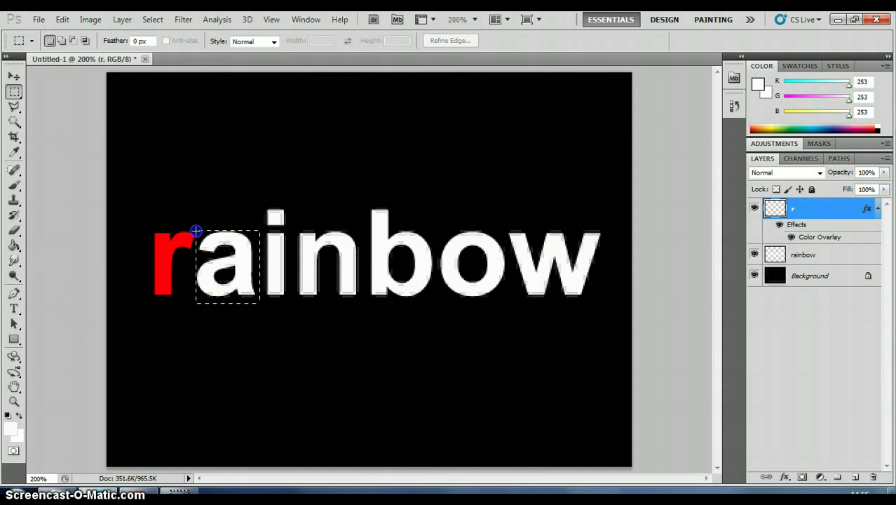
left_click_drag(260, 304, 261, 306)
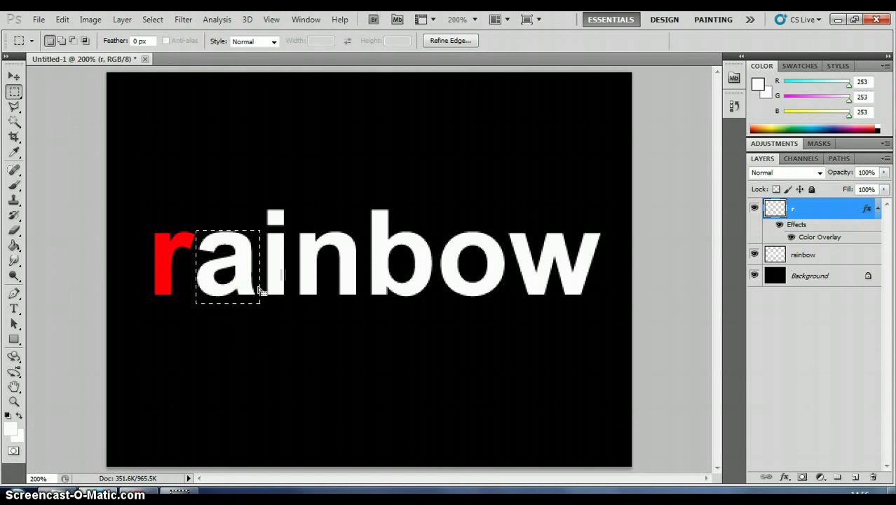
key("ctrl+j")
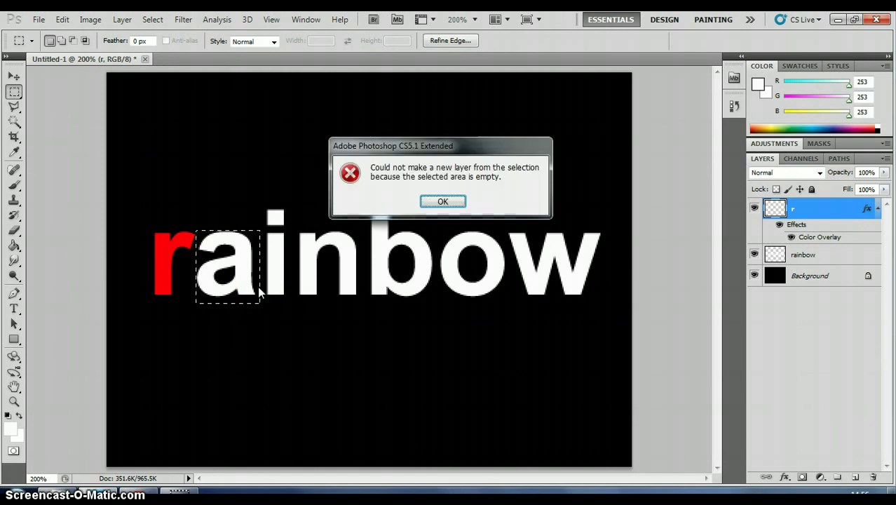
left_click(443, 202)
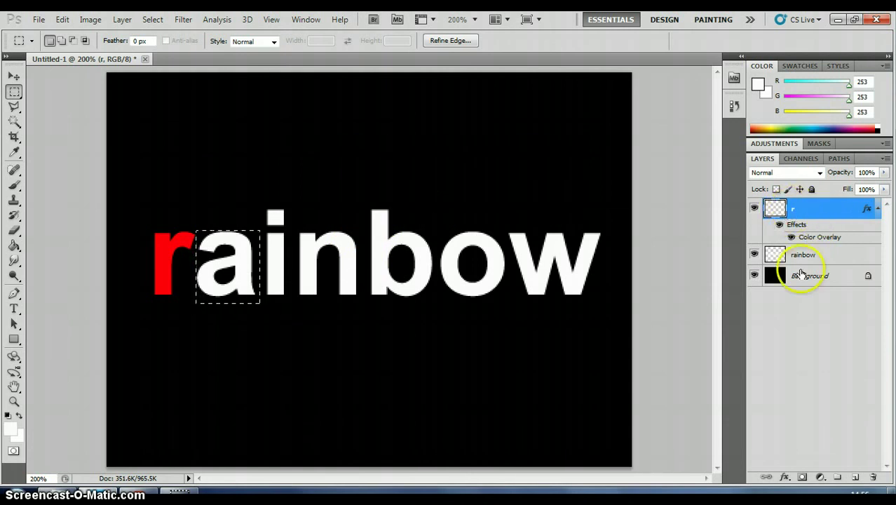
left_click(802, 258)
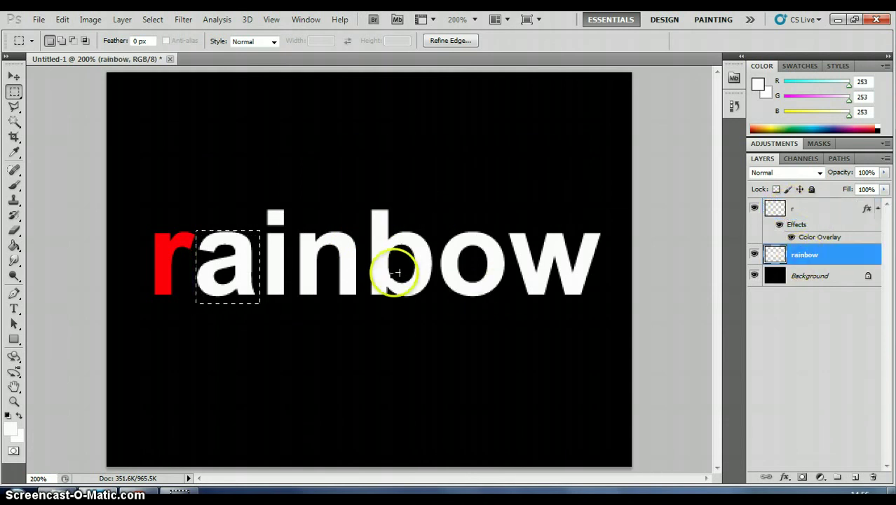
Copy the selected a onto a new layer named 'a'.
key("ctrl+j")
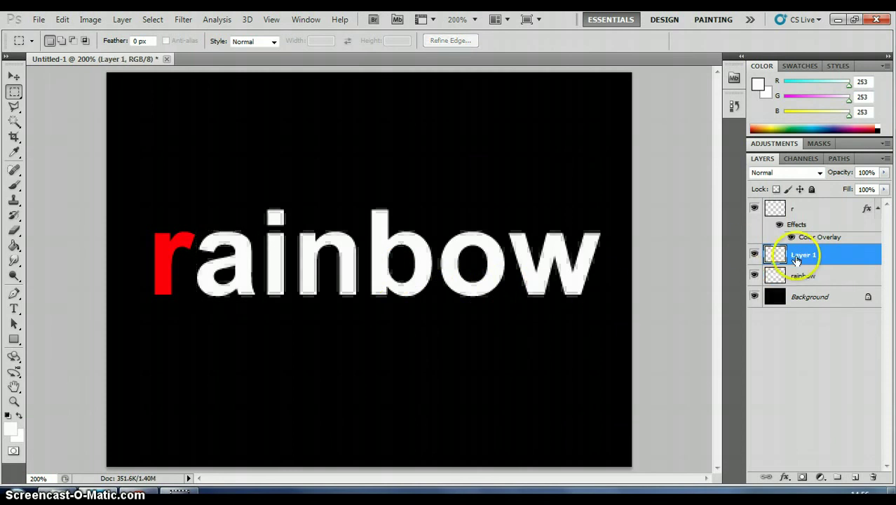
double_click(801, 254)
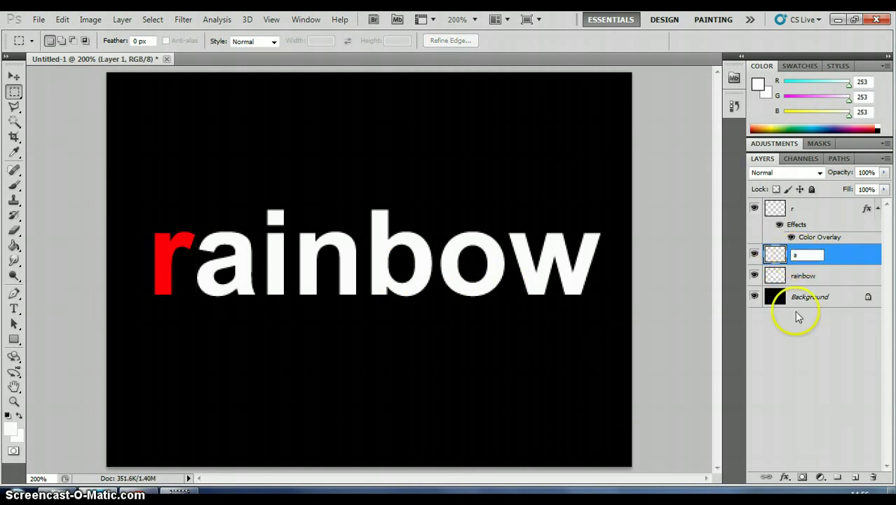
left_click(806, 339)
left_click(797, 258)
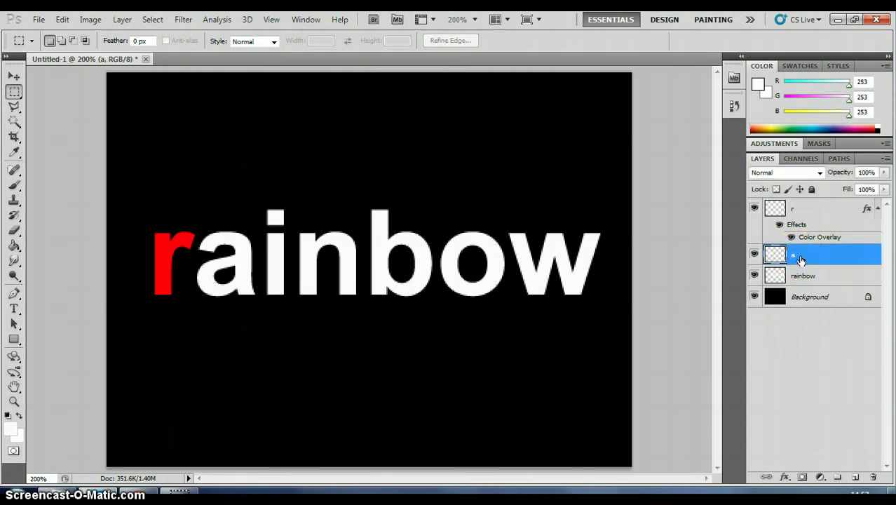
Give the a layer a yellow Color Overlay.
right_click(811, 258)
left_click(766, 194)
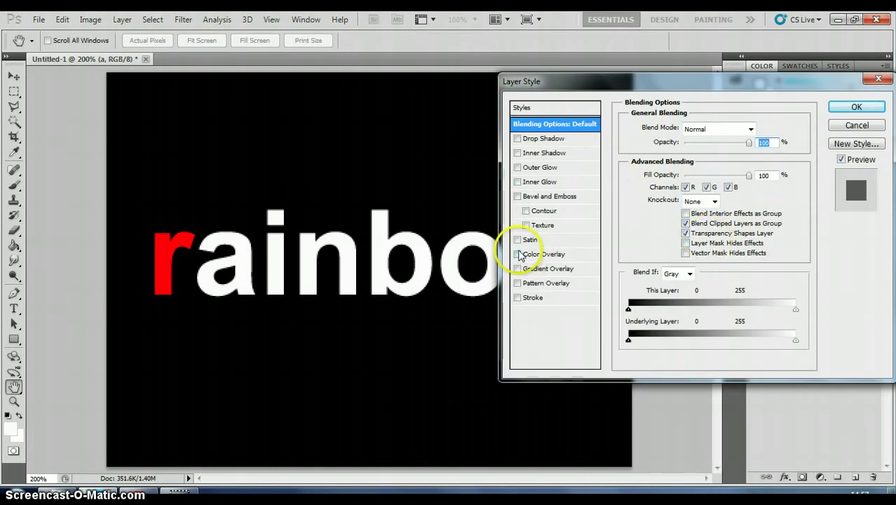
left_click(519, 255)
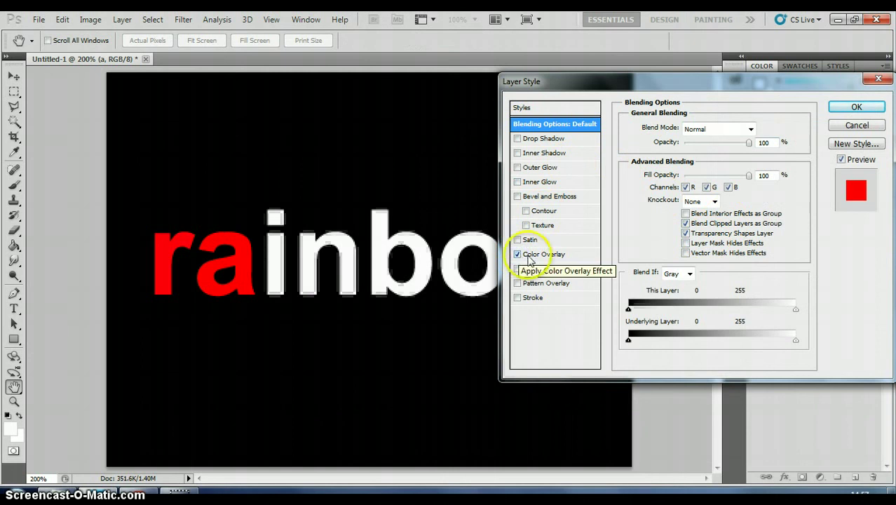
left_click(541, 256)
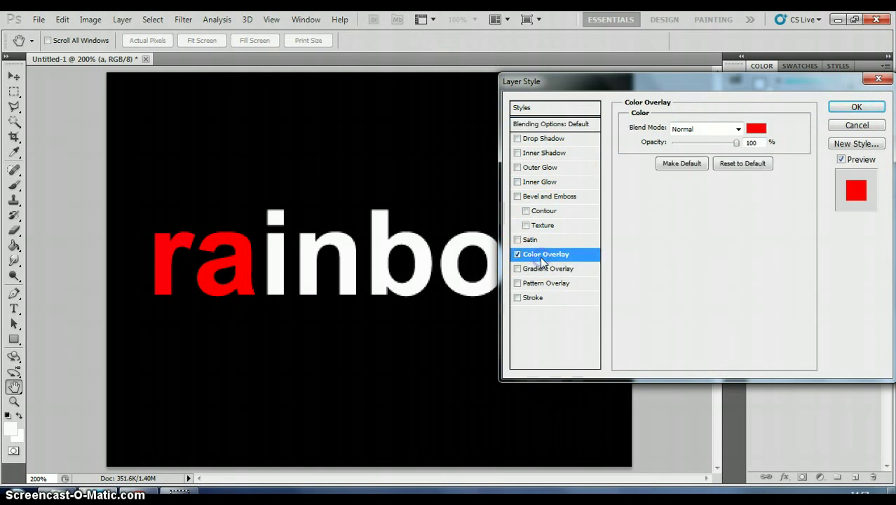
left_click(756, 127)
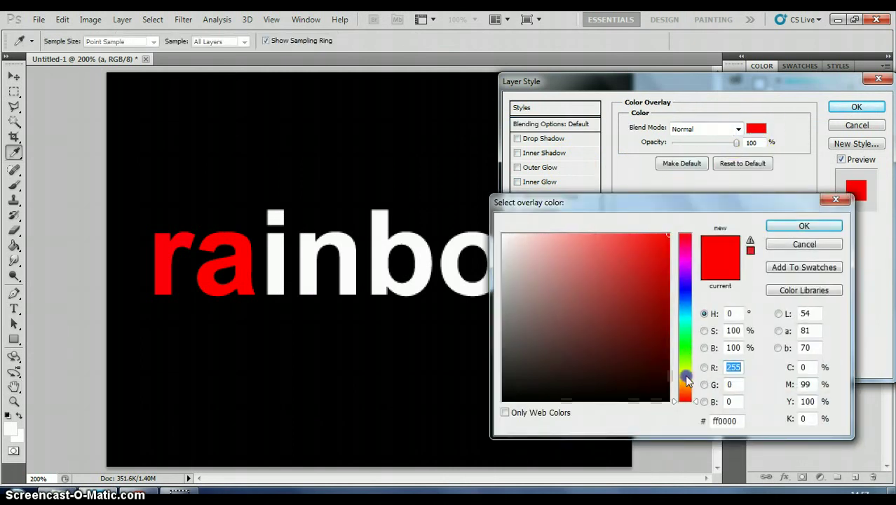
left_click(685, 374)
left_click(803, 226)
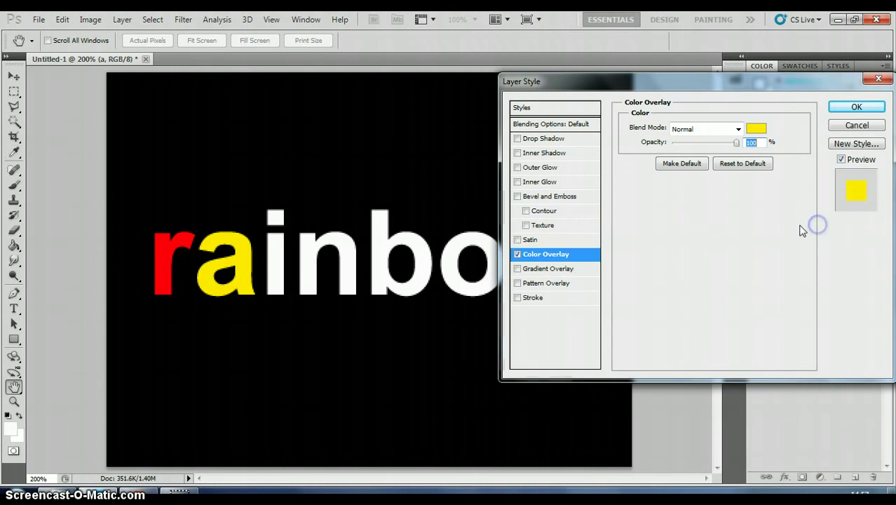
left_click(856, 107)
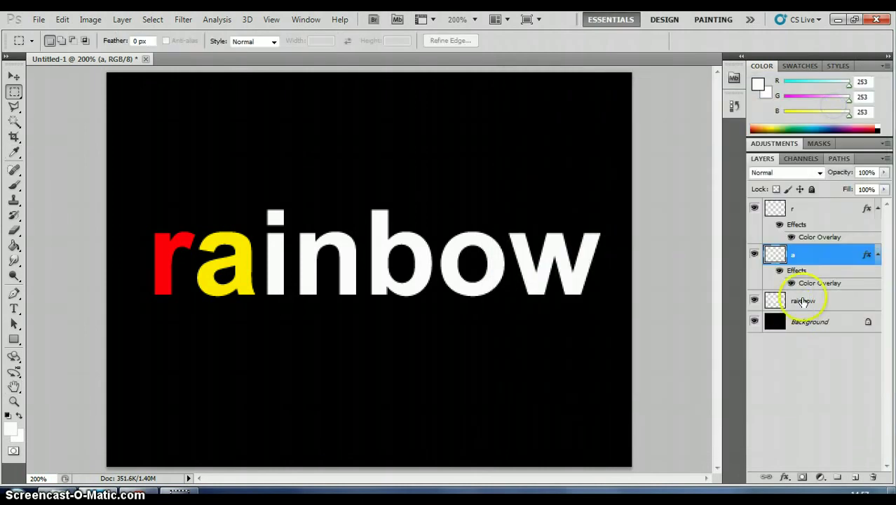
left_click(775, 300, "ctrl")
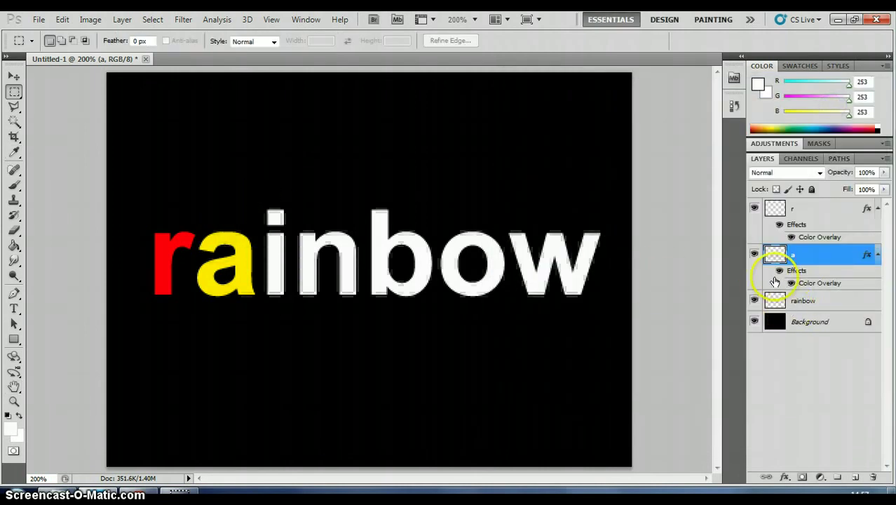
Marquee the i on the rainbow layer and copy it to a new layer named 'i'.
left_click(806, 302)
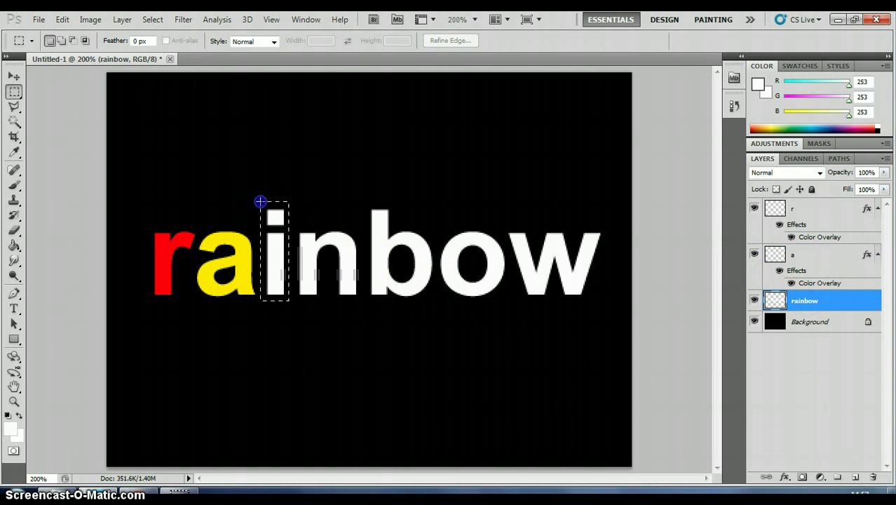
left_click_drag(260, 202, 291, 302)
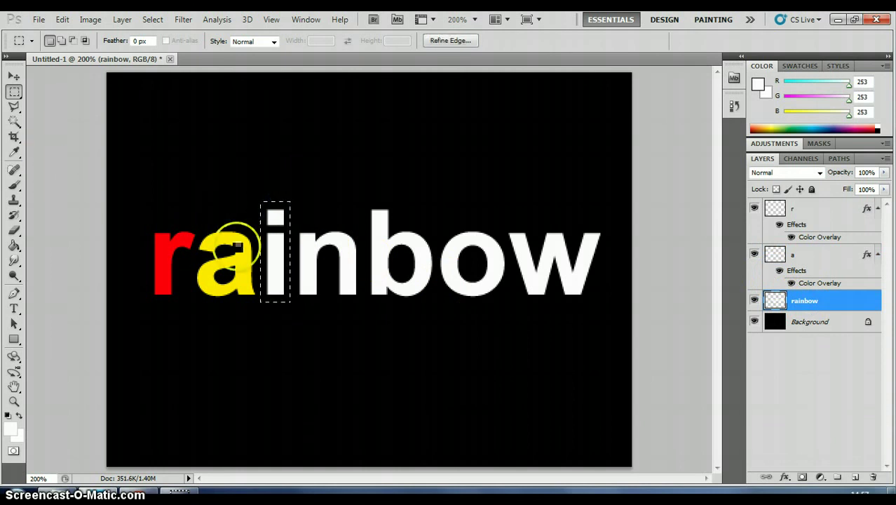
key("ctrl+j")
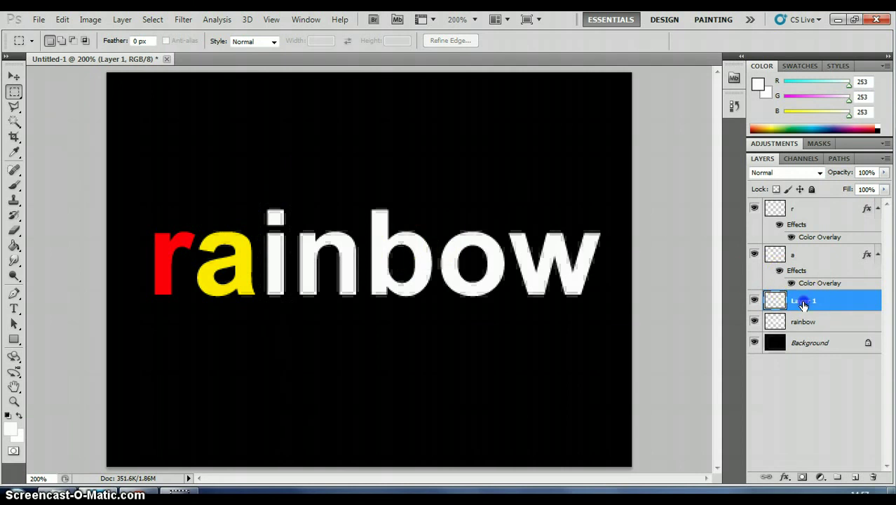
double_click(800, 301)
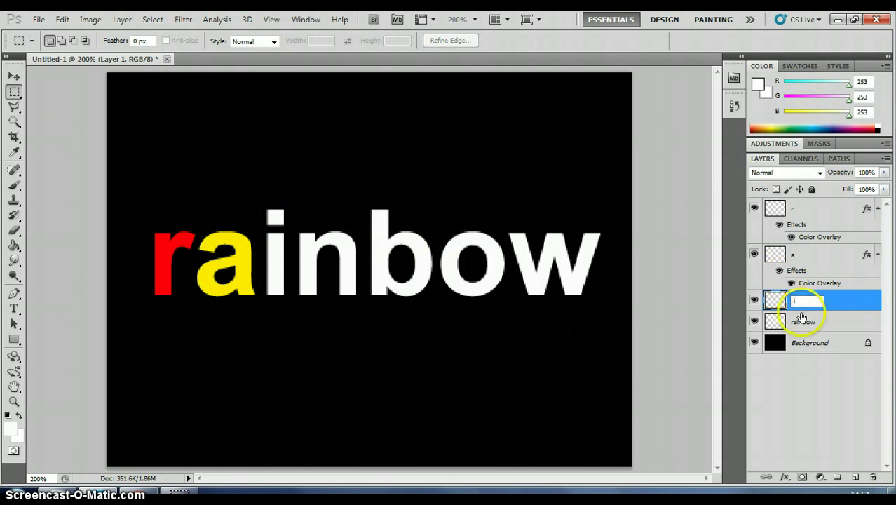
left_click(771, 370)
left_click(836, 306)
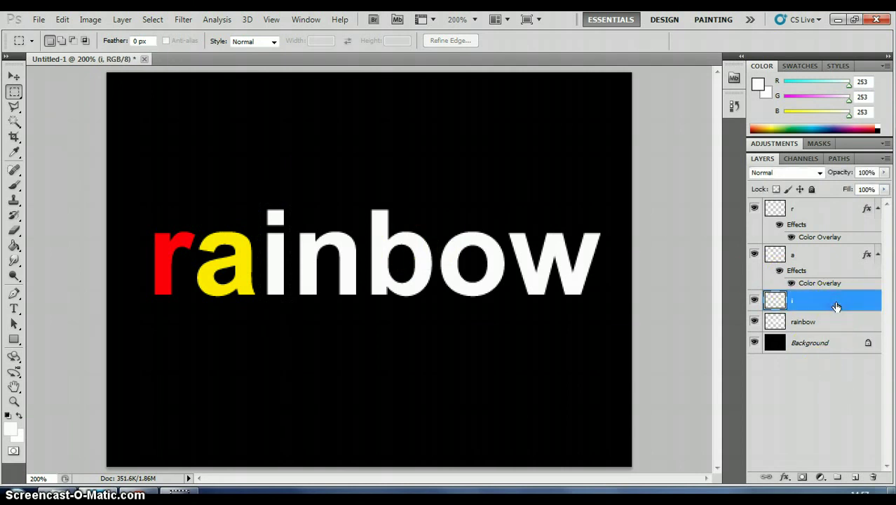
Turn on a Color Overlay for the i layer and set it to magenta.
right_click(836, 306)
left_click(773, 189)
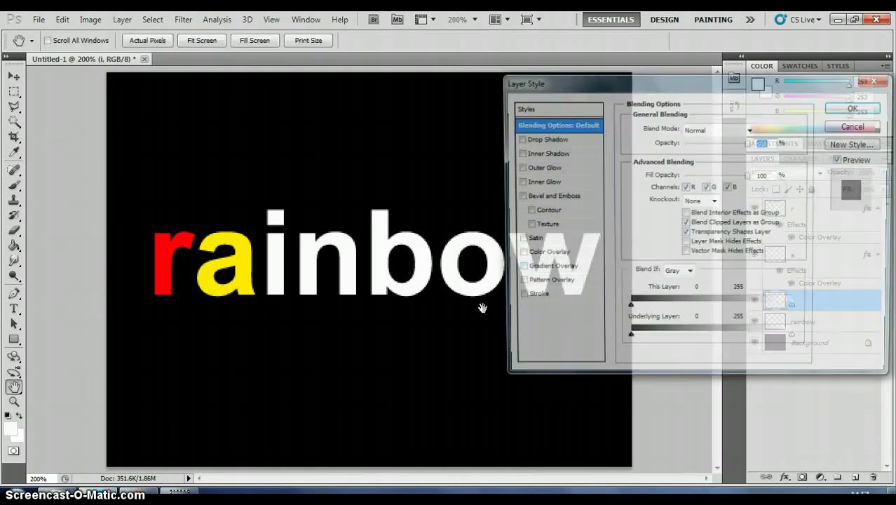
left_click(518, 254)
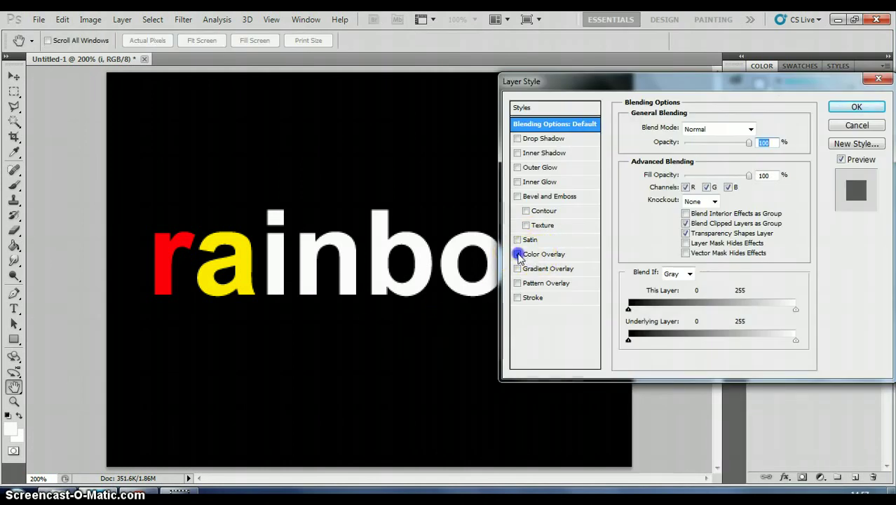
left_click(541, 255)
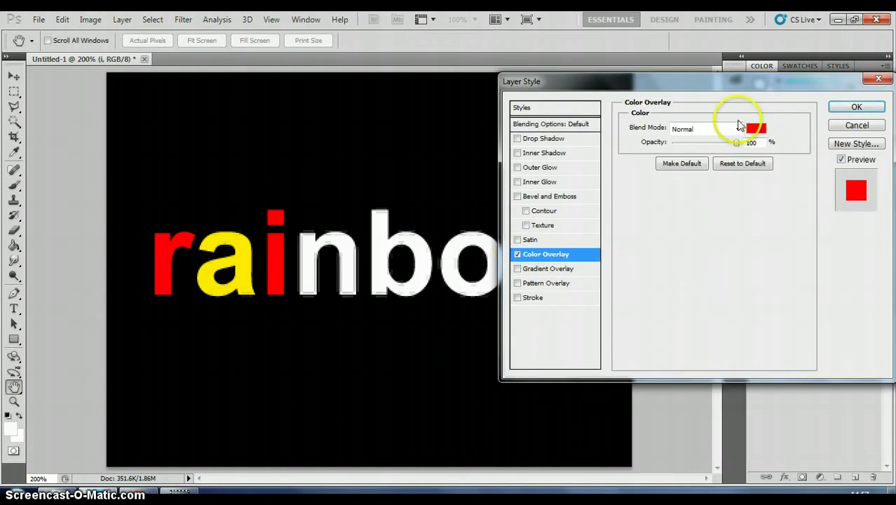
left_click(754, 129)
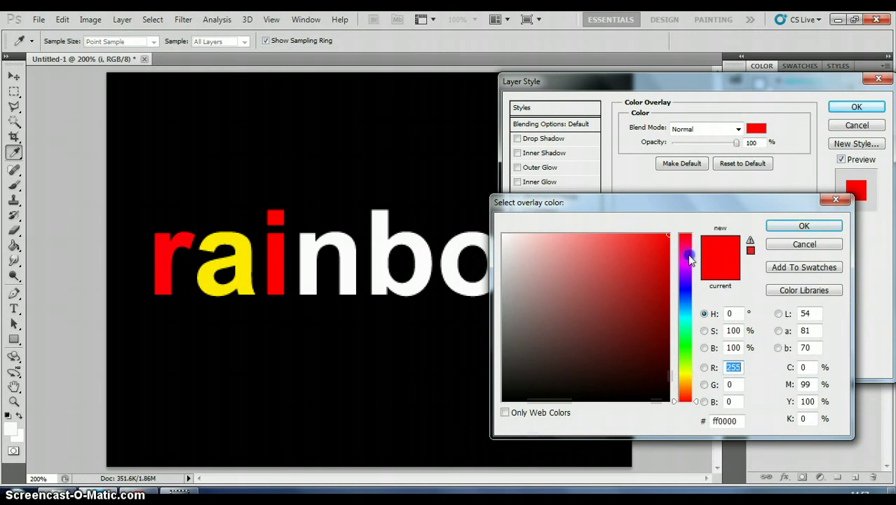
left_click(687, 262)
left_click(799, 227)
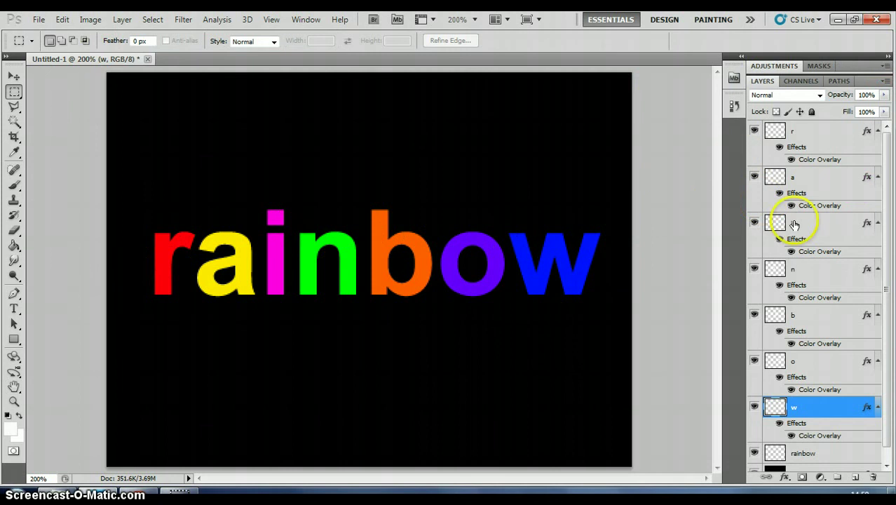
Select every letter layer from r down to rainbow in the Layers panel.
left_click_drag(888, 357, 891, 310)
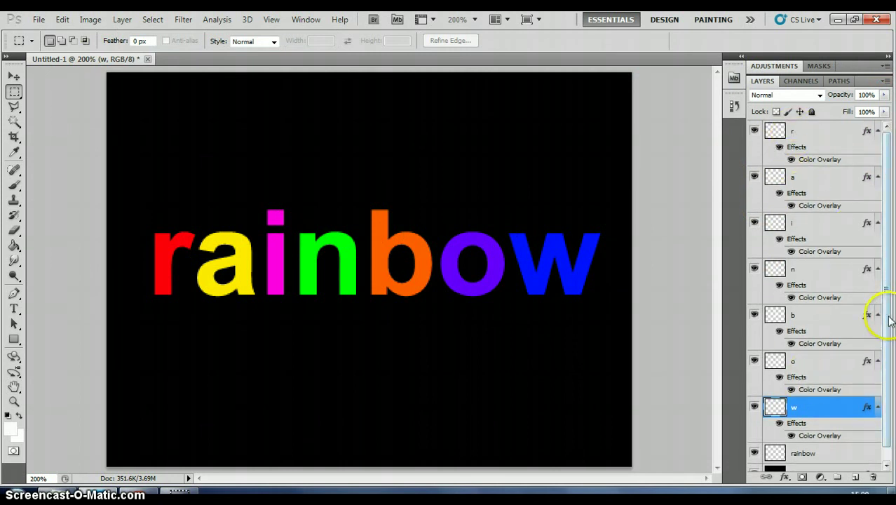
left_click(822, 133)
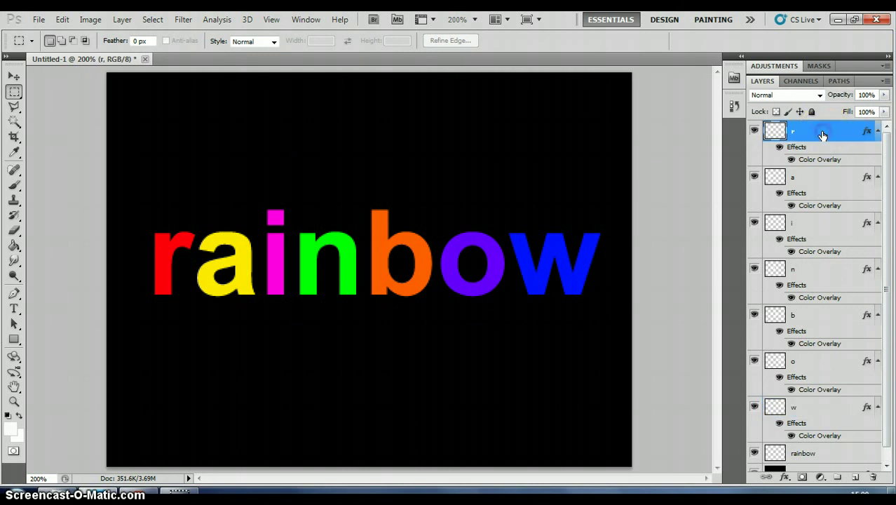
left_click_drag(884, 197, 882, 232)
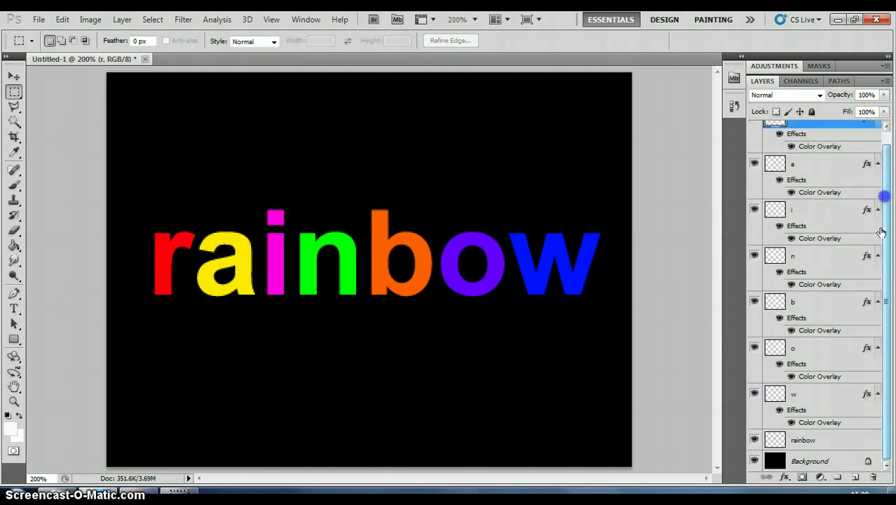
left_click(830, 444, "shift")
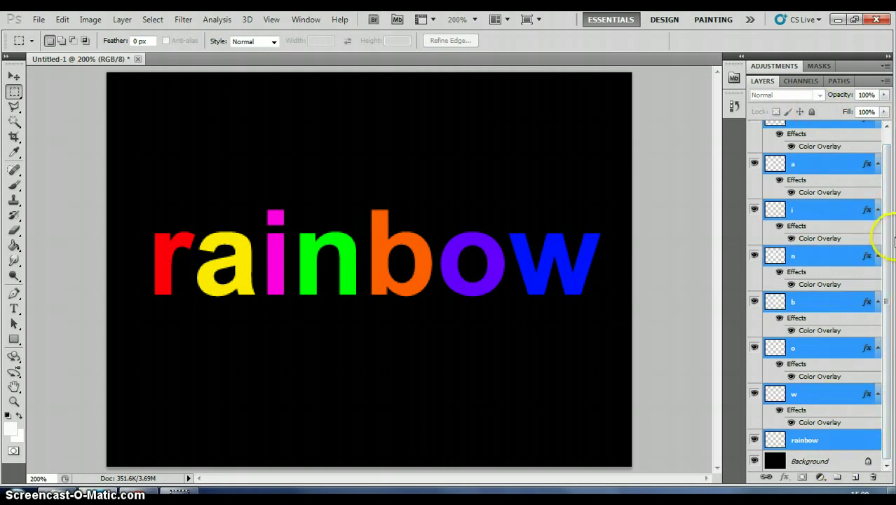
left_click_drag(881, 236, 887, 203)
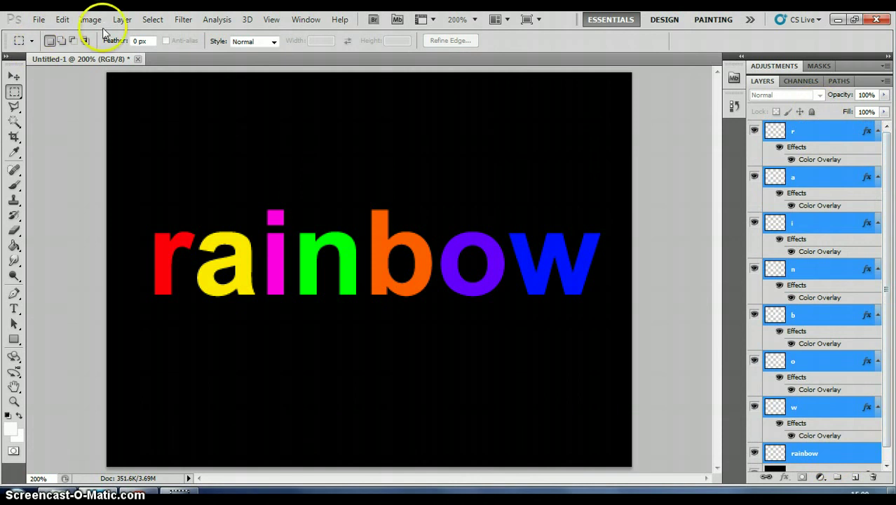
Merge the selected letter layers and rainbow layer into one layer named r.
left_click(122, 19)
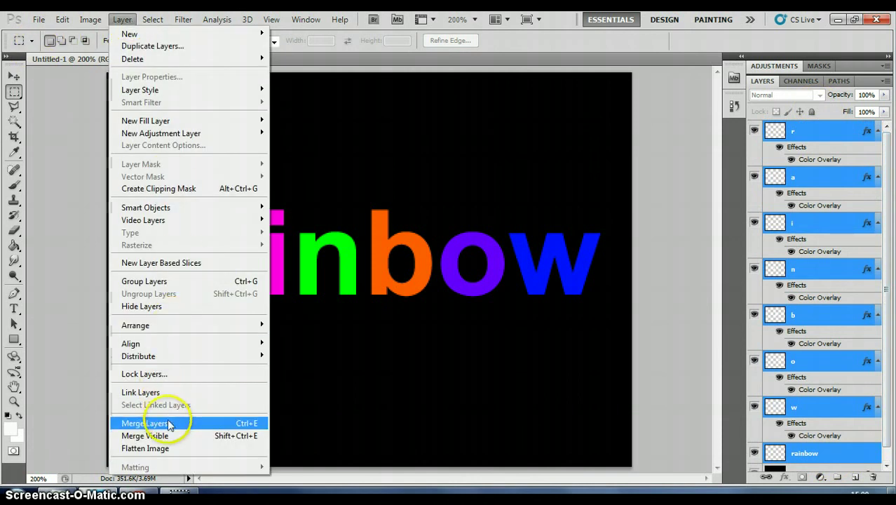
left_click(145, 424)
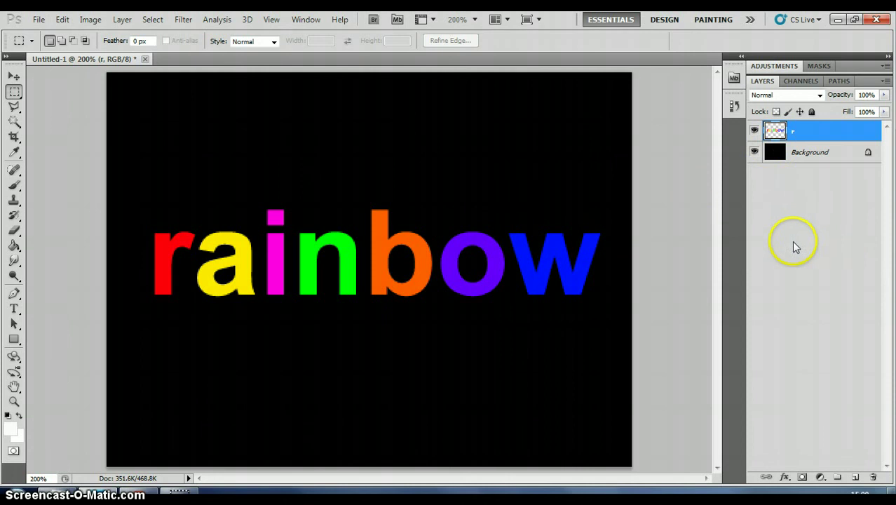
Duplicate the merged r layer as a copy named 'Blur' and select it.
right_click(813, 138)
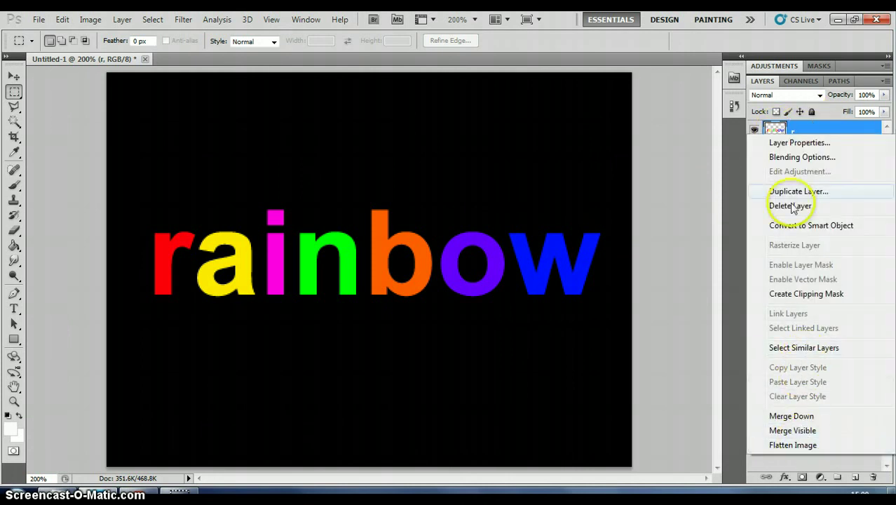
left_click(797, 199)
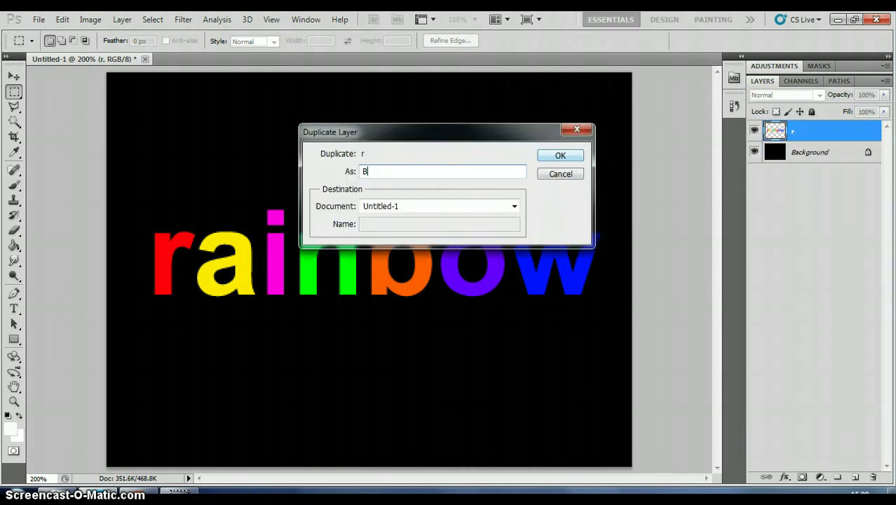
left_click(558, 155)
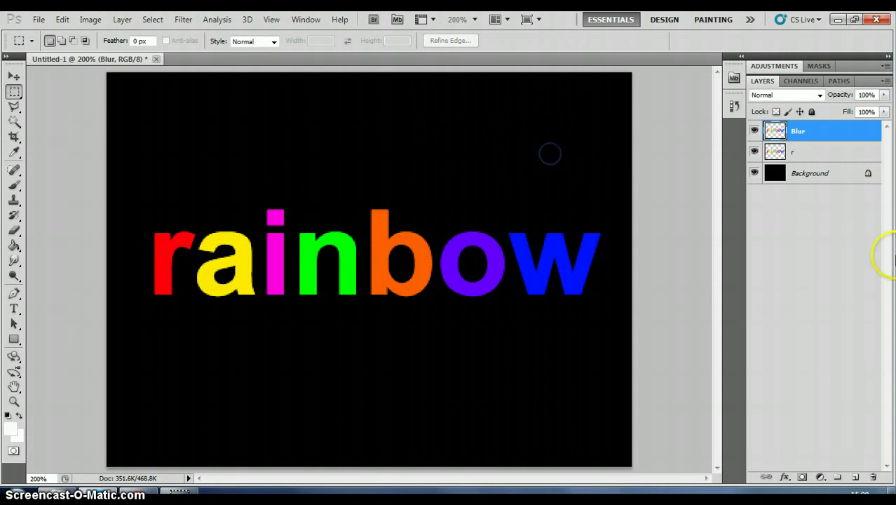
left_click(810, 138)
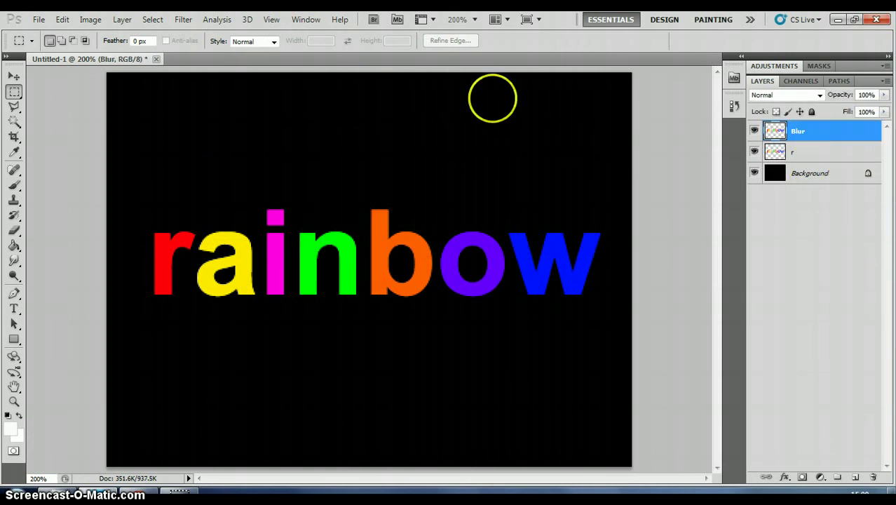
Apply a Motion Blur with angle 90° and distance 85 pixels to the Blur layer.
left_click(183, 20)
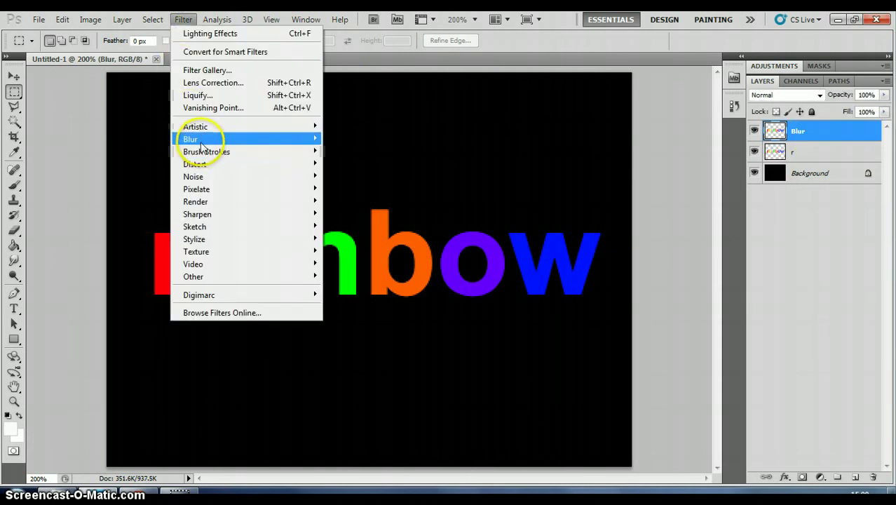
mouse_move(277, 142)
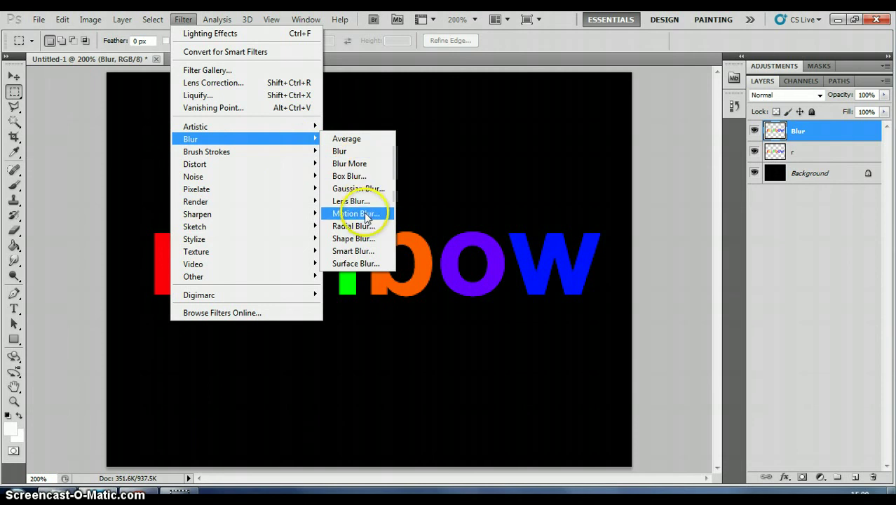
left_click(356, 213)
left_click_drag(397, 92, 413, 91)
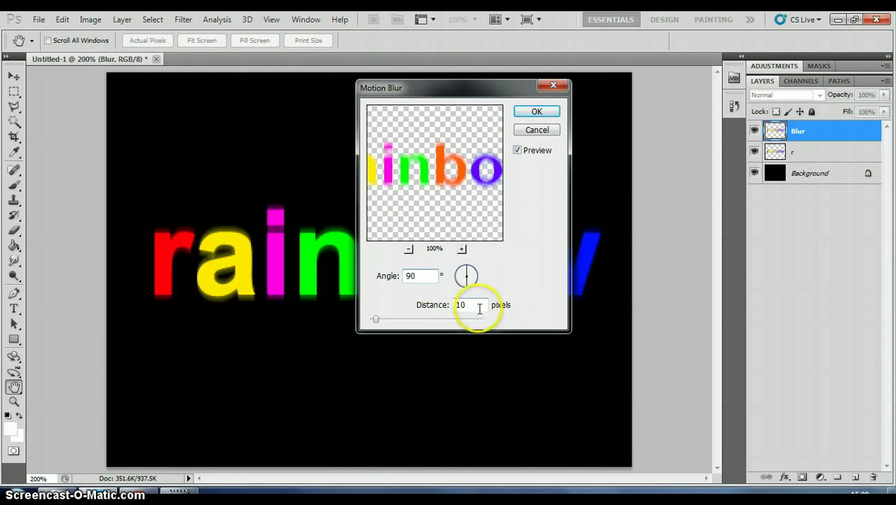
left_click(436, 304)
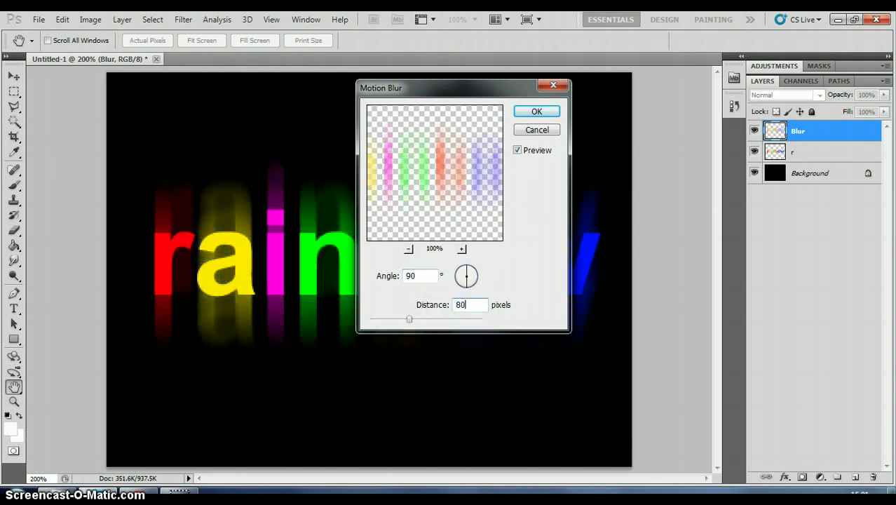
left_click_drag(409, 320, 427, 321)
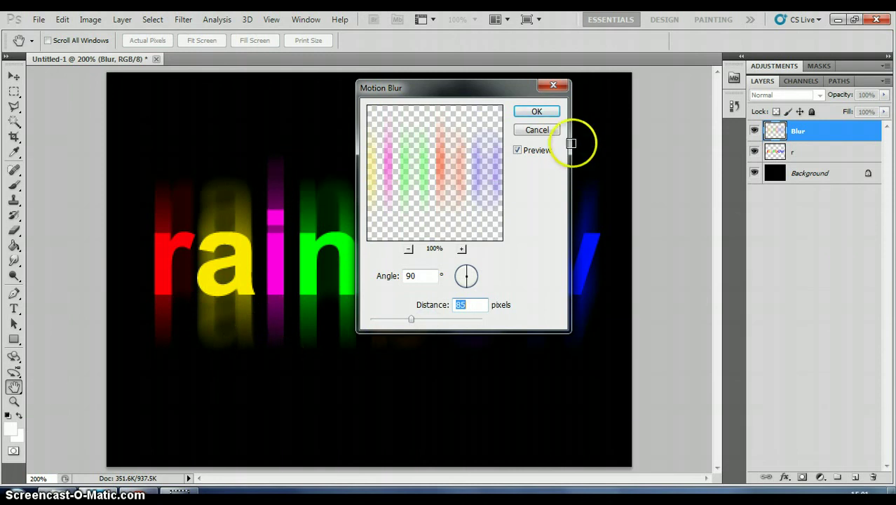
left_click(547, 113)
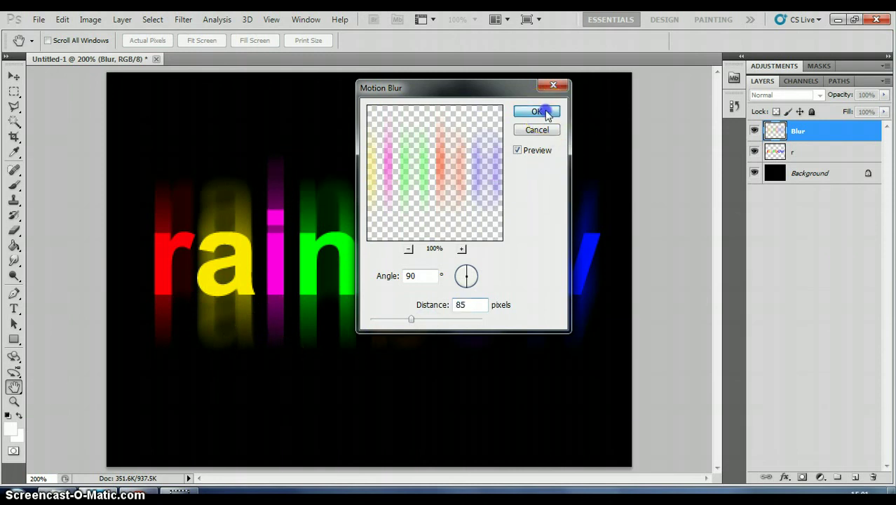